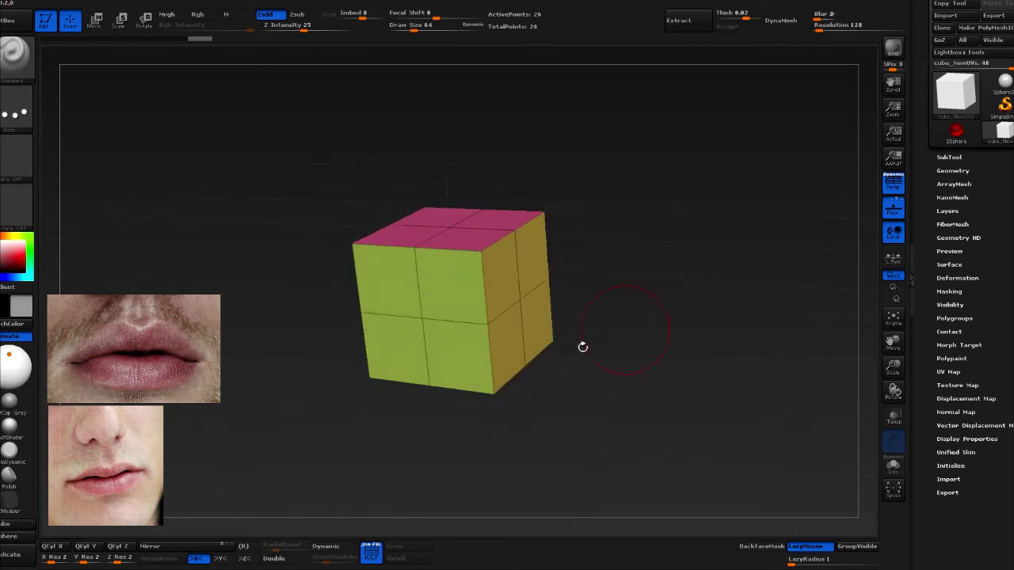
# Delete the cube's front and back polygons with ZModeler
pyautogui.moveTo(481, 272); pyautogui.dragTo(673, 256)
pyautogui.press('space')
pyautogui.moveTo(763, 229); pyautogui.dragTo(465, 307)
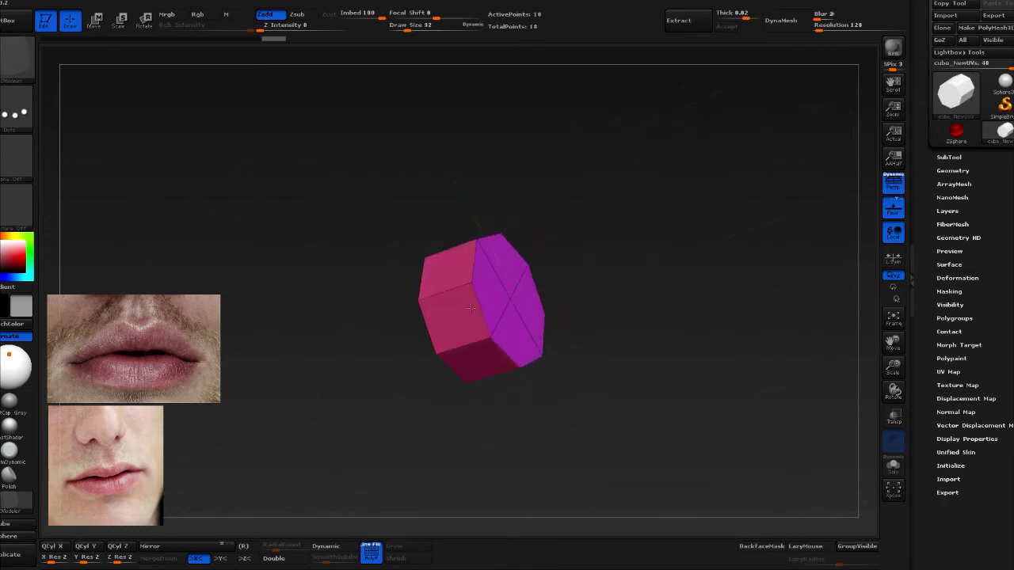
# Scale the front-facing island around a clicked centre to form an open ring
pyautogui.moveTo(691, 264); pyautogui.dragTo(533, 285)
pyautogui.press('space')
pyautogui.click(600, 158)
pyautogui.click(425, 397)
pyautogui.moveTo(626, 317)
pyautogui.mouseDown()
pyautogui.moveTo(678, 276)
pyautogui.moveTo(742, 290)
pyautogui.mouseUp()
pyautogui.press('space')
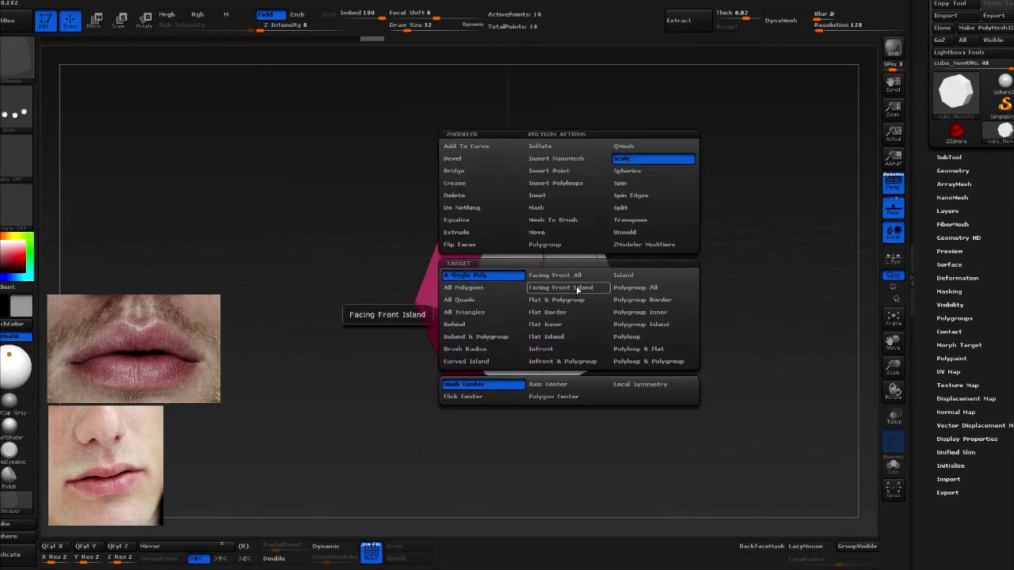
pyautogui.click(491, 316)
pyautogui.moveTo(509, 294); pyautogui.dragTo(717, 354)
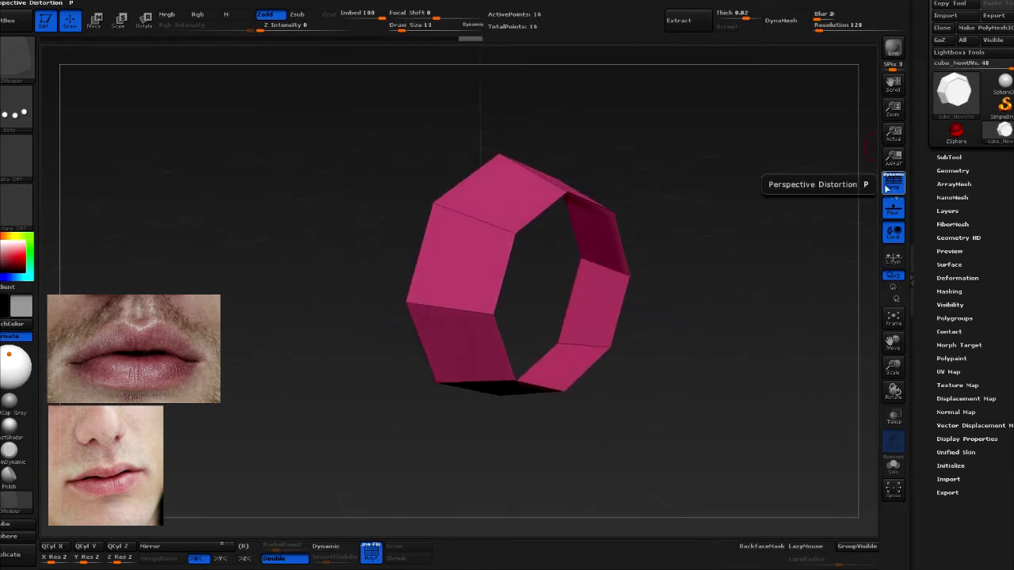
# Pull the ring's side points inward into a rough mouth shape
pyautogui.press('space')
pyautogui.click(510, 321)
pyautogui.moveTo(515, 295)
pyautogui.mouseDown()
pyautogui.moveTo(434, 300)
pyautogui.moveTo(577, 286)
pyautogui.mouseUp()
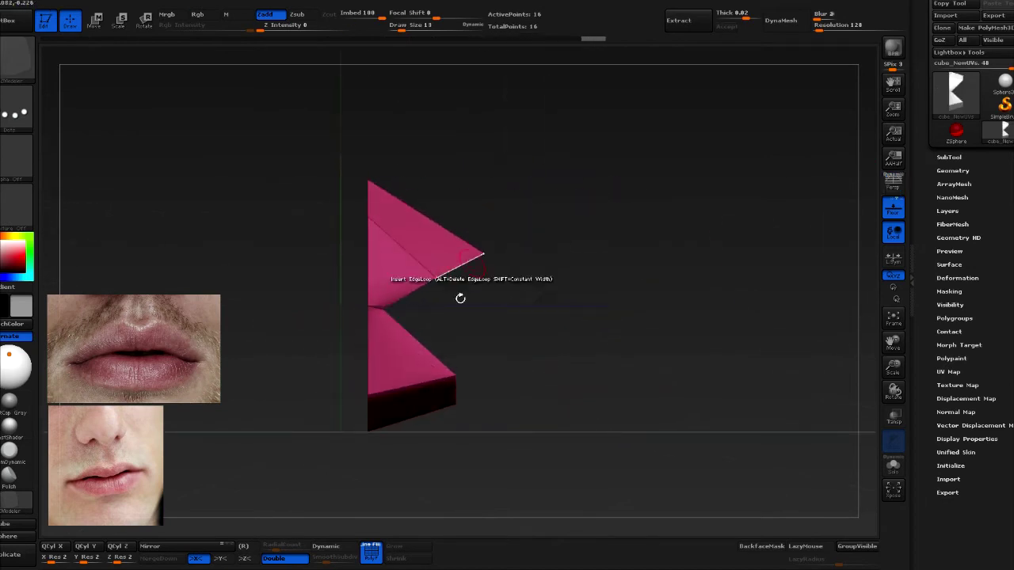
pyautogui.moveTo(469, 380); pyautogui.dragTo(703, 331)
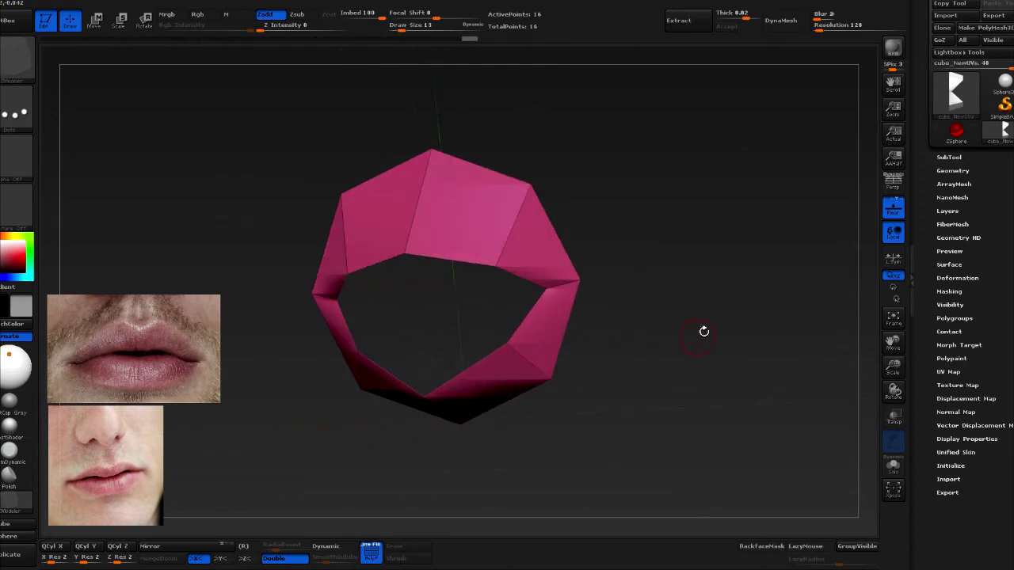
# Bevel a complete edge loop across the top of the ring
pyautogui.press('space')
pyautogui.click(561, 290)
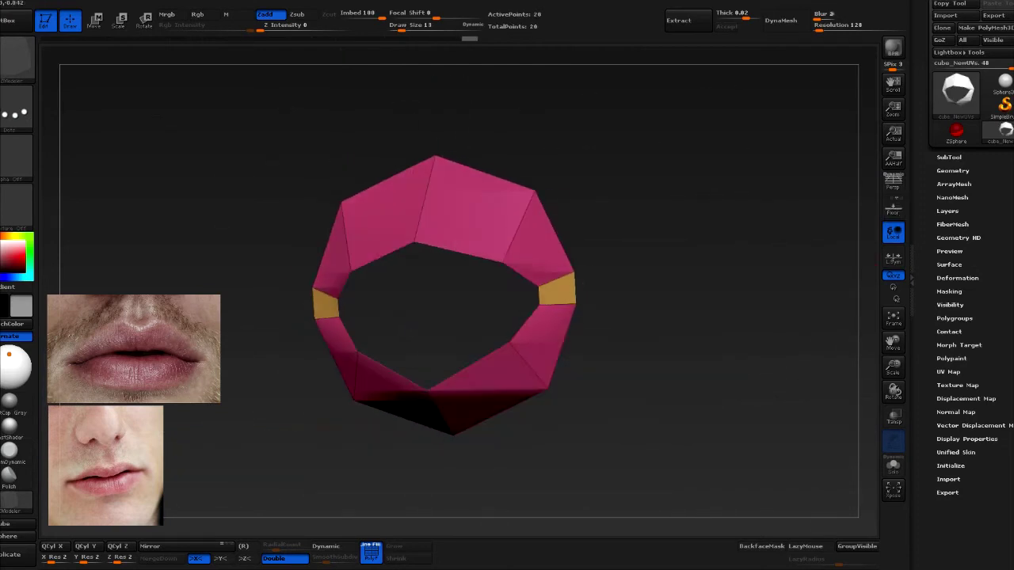
pyautogui.click(425, 198)
# Insert an edge loop at the ring's lower edge and inspect the result from front and side
pyautogui.press('space')
pyautogui.click(514, 256)
pyautogui.click(489, 362)
pyautogui.moveTo(633, 317)
pyautogui.mouseDown()
pyautogui.moveTo(651, 281)
pyautogui.moveTo(641, 227)
pyautogui.moveTo(651, 259)
pyautogui.moveTo(736, 169)
pyautogui.mouseUp()
pyautogui.moveTo(481, 205)
pyautogui.mouseDown()
pyautogui.moveTo(577, 215)
pyautogui.moveTo(590, 164)
pyautogui.mouseUp()
pyautogui.keyDown('shift'); pyautogui.moveTo(463, 217); pyautogui.dragTo(488, 226); pyautogui.keyUp('shift')
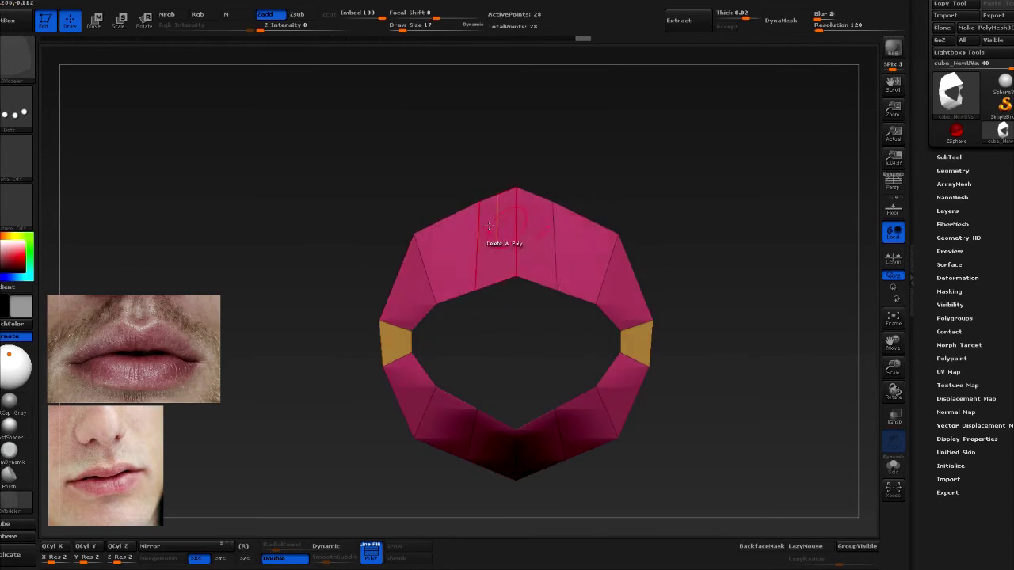
pyautogui.moveTo(467, 284); pyautogui.dragTo(538, 438)
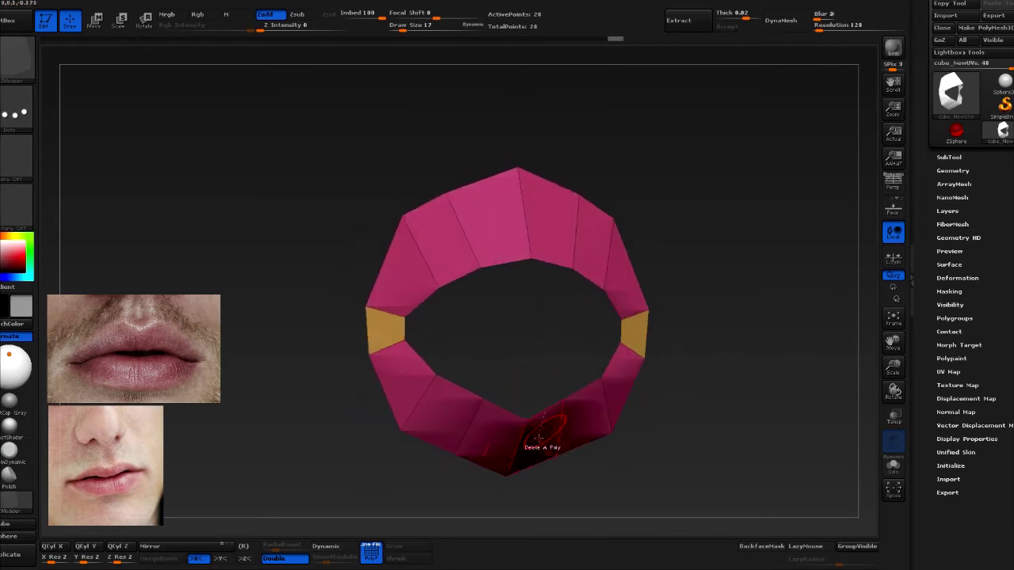
pyautogui.moveTo(554, 375)
pyautogui.mouseDown()
pyautogui.moveTo(661, 313)
pyautogui.moveTo(690, 333)
pyautogui.moveTo(683, 396)
pyautogui.moveTo(390, 418)
pyautogui.moveTo(745, 283)
pyautogui.mouseUp()
# Insert an edge loop around the ring and set the edge action to Move
pyautogui.press('space')
pyautogui.click(552, 242)
pyautogui.press('space')
pyautogui.press('space')
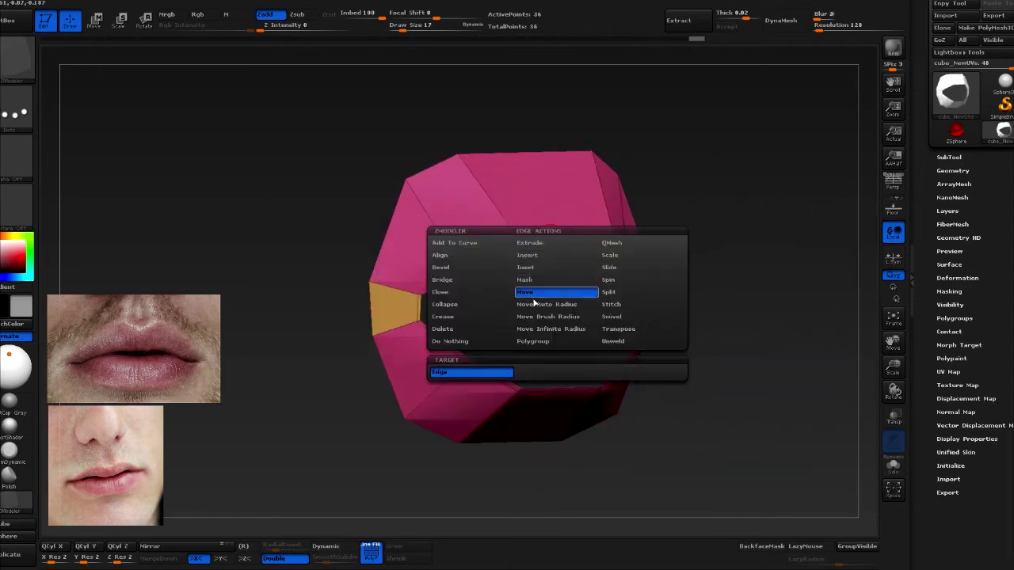
pyautogui.click(549, 328)
pyautogui.moveTo(549, 328); pyautogui.dragTo(550, 253)
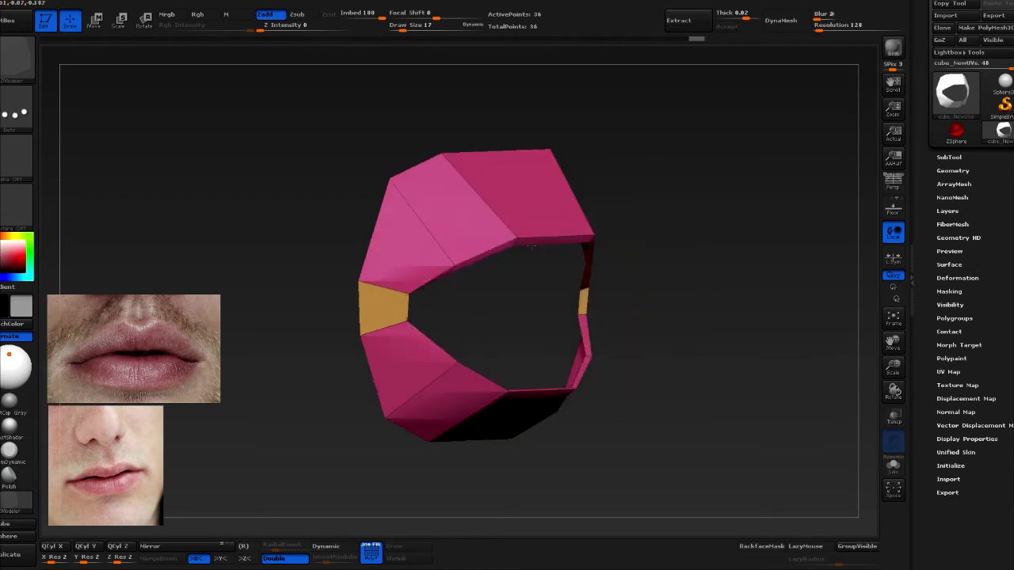
pyautogui.moveTo(444, 240)
pyautogui.mouseDown()
pyautogui.moveTo(633, 296)
pyautogui.moveTo(660, 282)
pyautogui.moveTo(513, 342)
pyautogui.moveTo(679, 272)
pyautogui.moveTo(590, 235)
pyautogui.moveTo(636, 228)
pyautogui.mouseUp()
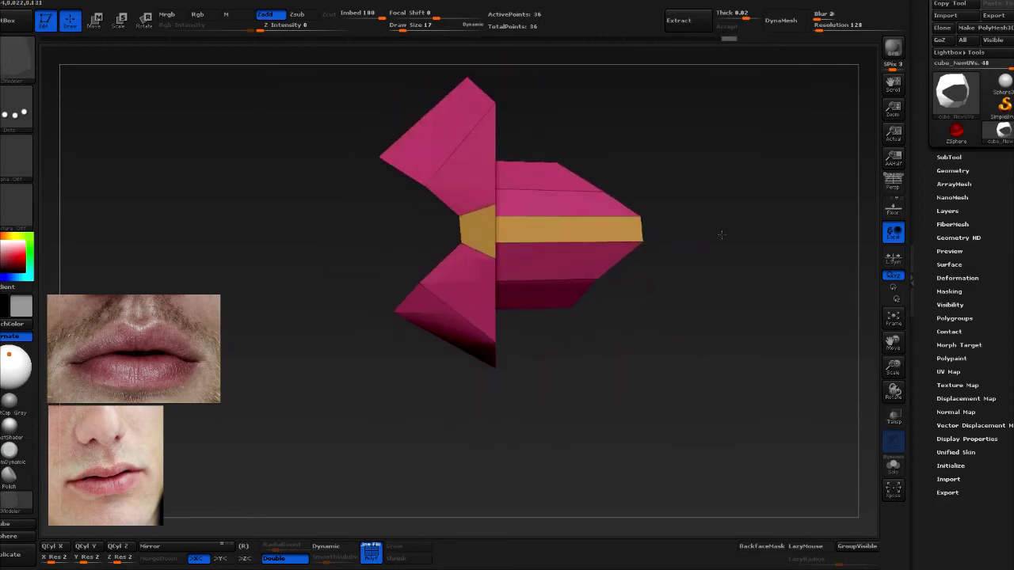
pyautogui.moveTo(720, 234); pyautogui.dragTo(530, 228)
# Pick a clip brush from the brush palette, then insert another edge loop into the ring
pyautogui.click(18, 54)
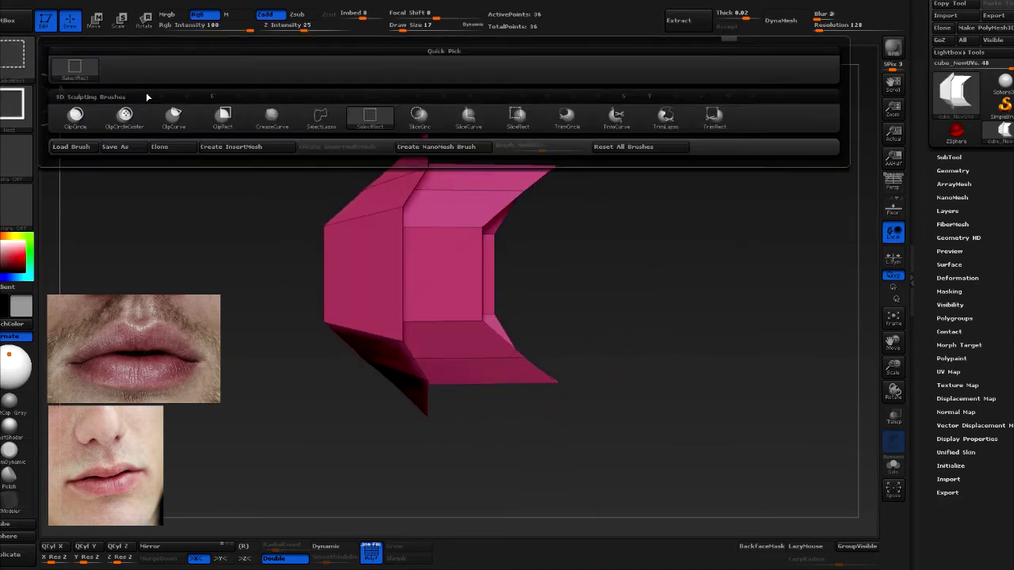
pyautogui.click(474, 123)
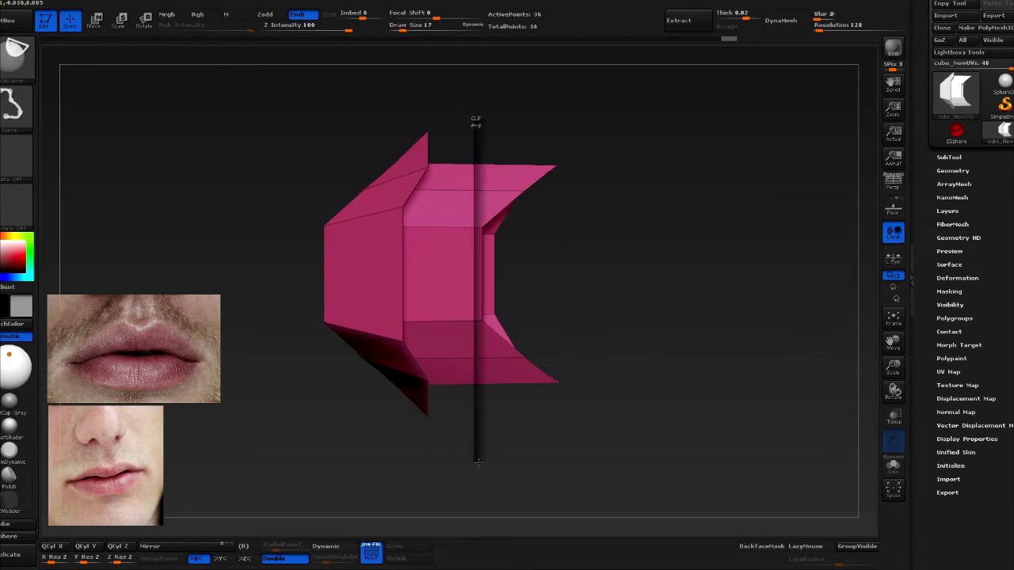
pyautogui.moveTo(478, 462); pyautogui.dragTo(689, 290)
pyautogui.press('space')
pyautogui.click(415, 212)
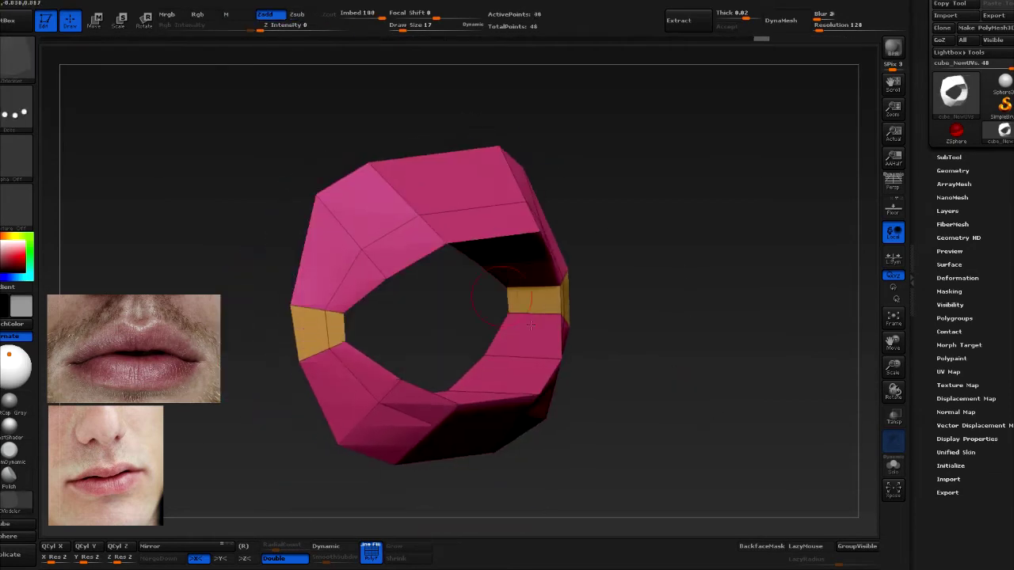
# Switch to a shaping brush (B, S, T) and check the oval lip opening from the side
pyautogui.moveTo(663, 315)
pyautogui.mouseDown()
pyautogui.moveTo(546, 320)
pyautogui.moveTo(491, 336)
pyautogui.mouseUp()
pyautogui.press('b')
pyautogui.press('s')
pyautogui.press('t')
pyautogui.moveTo(498, 417)
pyautogui.mouseDown()
pyautogui.moveTo(547, 361)
pyautogui.moveTo(663, 306)
pyautogui.moveTo(473, 320)
pyautogui.moveTo(512, 319)
pyautogui.moveTo(587, 261)
pyautogui.moveTo(629, 206)
pyautogui.moveTo(628, 169)
pyautogui.moveTo(556, 157)
pyautogui.moveTo(657, 204)
pyautogui.moveTo(389, 290)
pyautogui.moveTo(362, 335)
pyautogui.mouseUp()
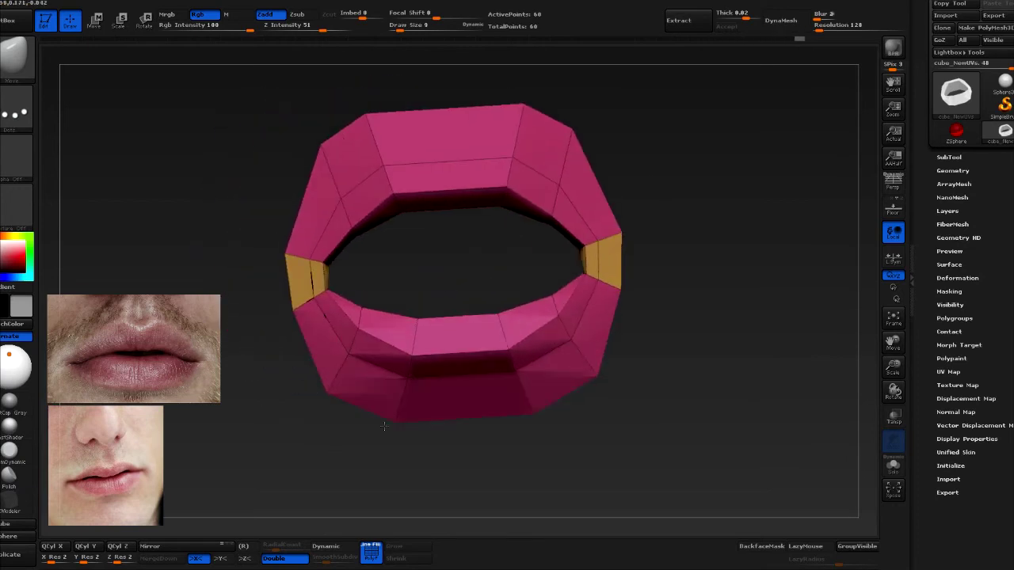
pyautogui.moveTo(384, 425); pyautogui.dragTo(367, 147)
pyautogui.moveTo(338, 241)
pyautogui.mouseDown()
pyautogui.moveTo(586, 226)
pyautogui.moveTo(506, 338)
pyautogui.moveTo(452, 296)
pyautogui.moveTo(541, 308)
pyautogui.moveTo(518, 228)
pyautogui.mouseUp()
# Insert an edge loop that splits the upper and lower lips
pyautogui.press('space')
pyautogui.press('space')
pyautogui.click(520, 253)
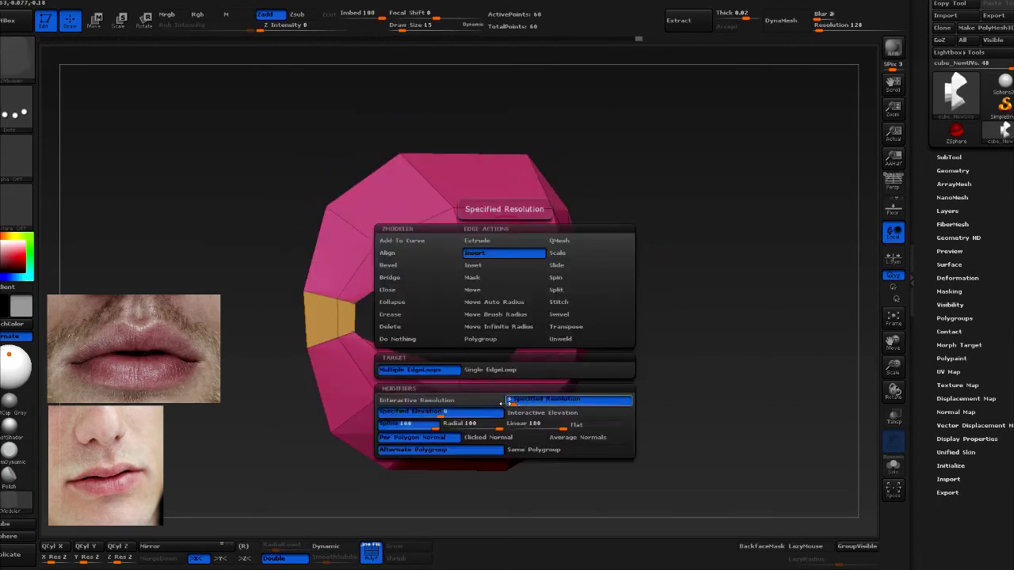
pyautogui.click(499, 225)
pyautogui.moveTo(704, 218); pyautogui.dragTo(697, 254)
pyautogui.moveTo(480, 250)
pyautogui.mouseDown()
pyautogui.moveTo(507, 269)
pyautogui.moveTo(479, 396)
pyautogui.mouseUp()
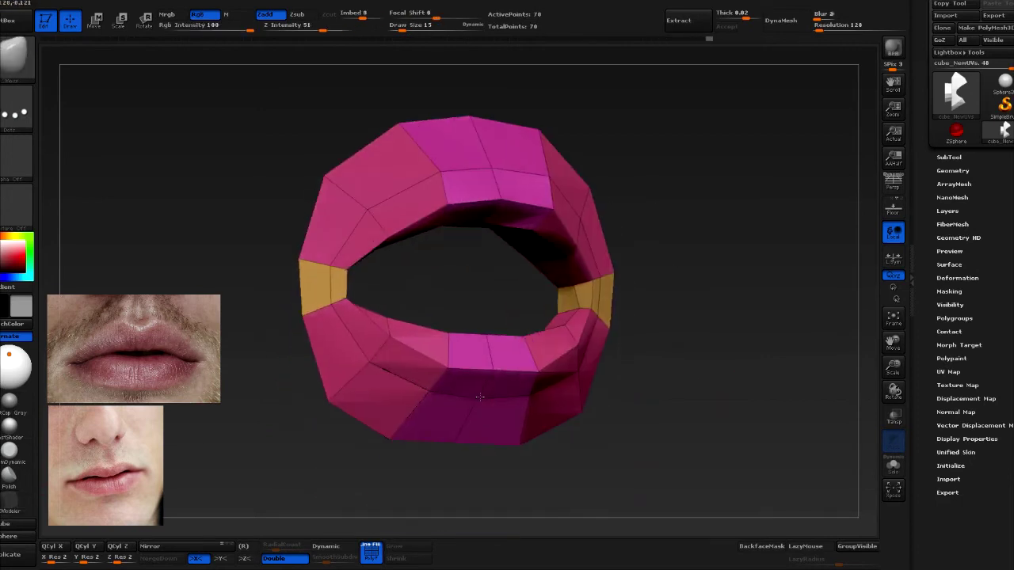
pyautogui.moveTo(492, 369); pyautogui.dragTo(609, 351)
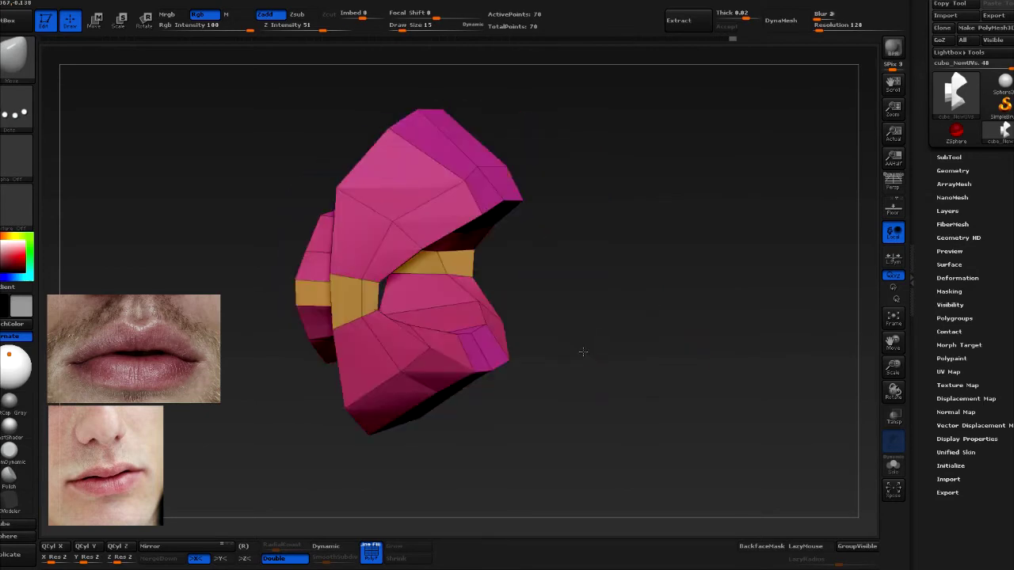
# Lasso-mask the mesh with MaskLasso, leaving part of the lower lip unmasked
pyautogui.click(20, 62)
pyautogui.click(100, 71)
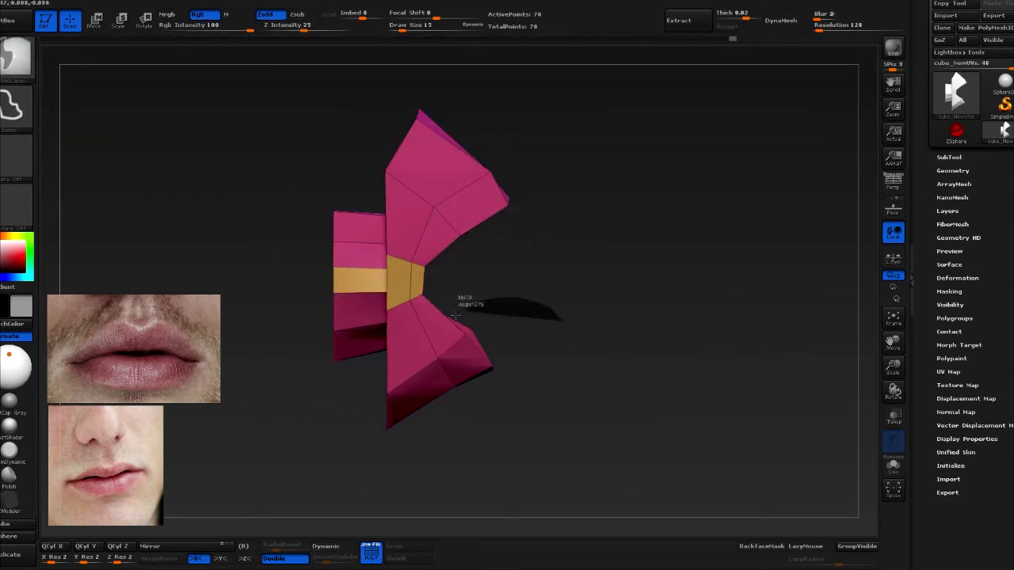
pyautogui.keyDown('ctrl'); pyautogui.moveTo(456, 315); pyautogui.dragTo(584, 449); pyautogui.keyUp('ctrl')
# Rotate the unmasked lower lip around a line from the lip centre, checking several angles
pyautogui.moveTo(403, 323); pyautogui.dragTo(466, 396)
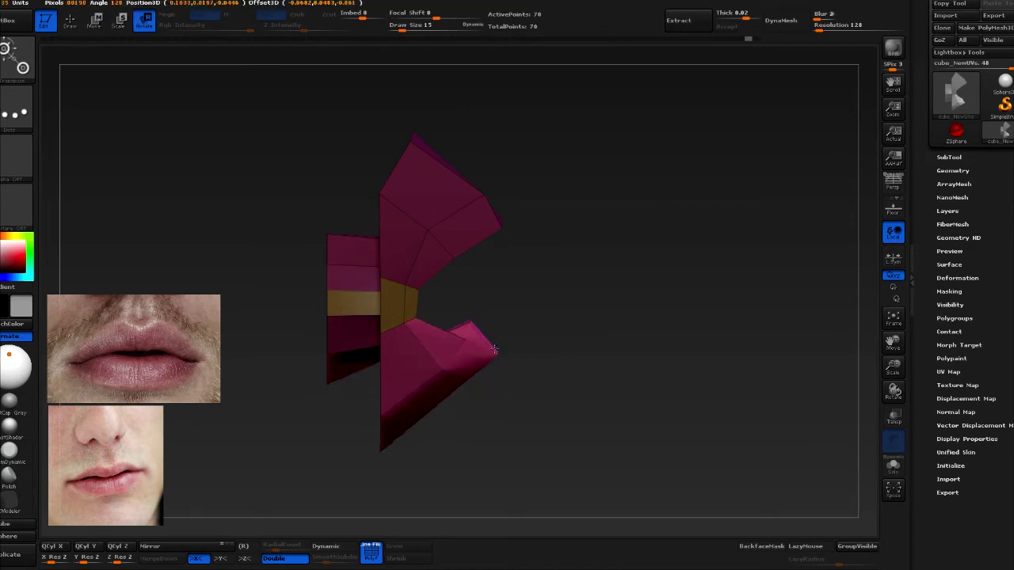
pyautogui.moveTo(493, 349); pyautogui.dragTo(563, 381)
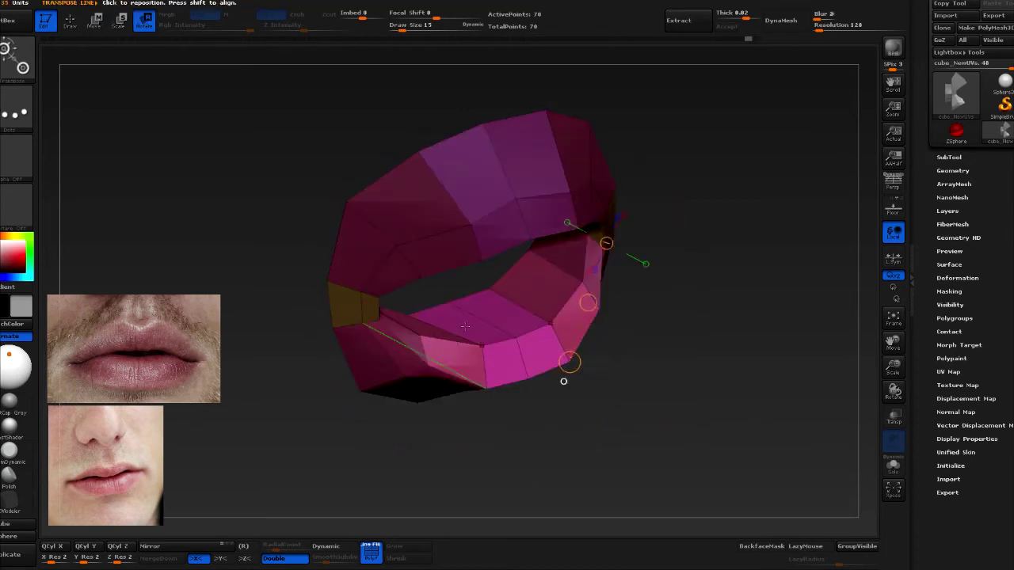
pyautogui.moveTo(516, 339)
pyautogui.mouseDown()
pyautogui.moveTo(585, 272)
pyautogui.moveTo(483, 334)
pyautogui.mouseUp()
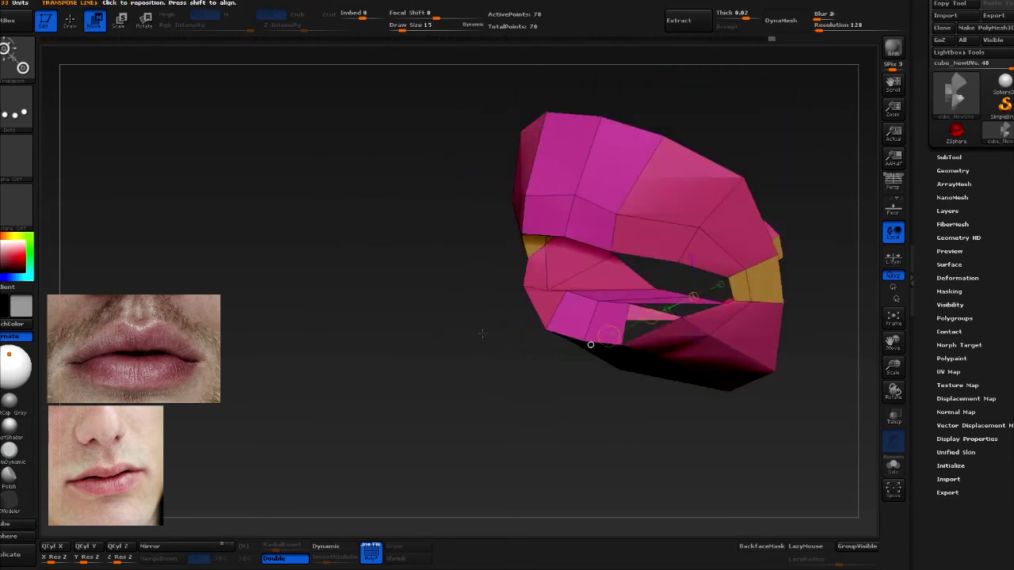
pyautogui.moveTo(547, 289); pyautogui.dragTo(509, 395)
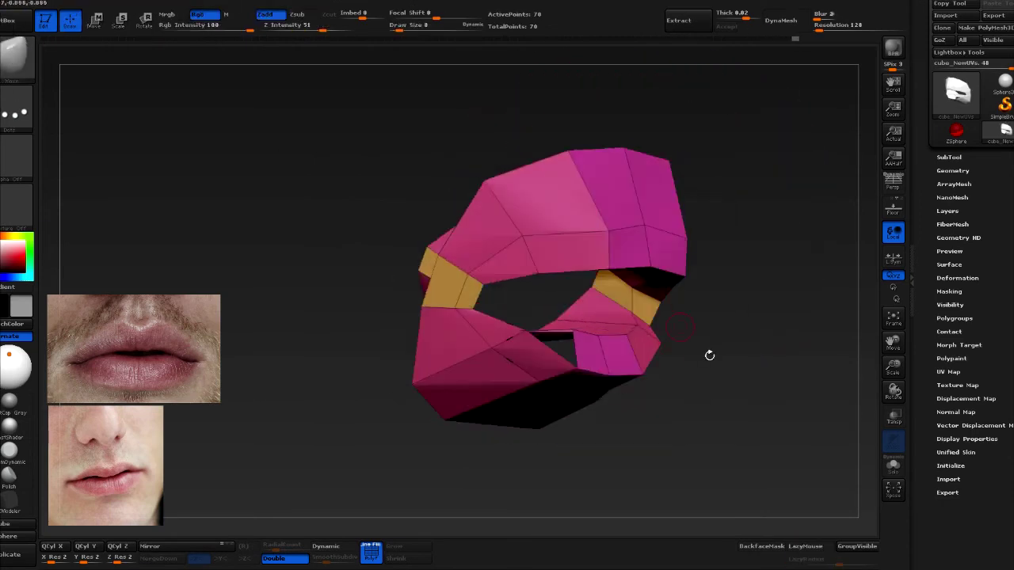
pyautogui.moveTo(382, 398)
pyautogui.mouseDown()
pyautogui.moveTo(539, 355)
pyautogui.moveTo(543, 306)
pyautogui.moveTo(745, 270)
pyautogui.moveTo(499, 271)
pyautogui.mouseUp()
pyautogui.moveTo(455, 213)
pyautogui.mouseDown()
pyautogui.moveTo(629, 311)
pyautogui.moveTo(252, 206)
pyautogui.mouseUp()
pyautogui.moveTo(537, 246)
pyautogui.mouseDown()
pyautogui.moveTo(694, 248)
pyautogui.moveTo(554, 276)
pyautogui.moveTo(567, 331)
pyautogui.mouseUp()
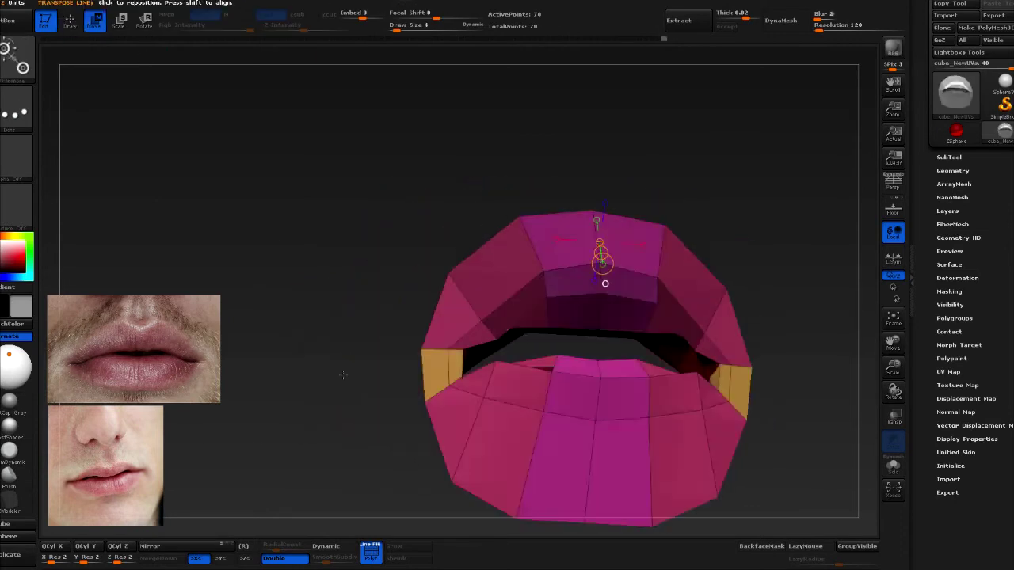
# Isolate the upper lip into its own polygroup, then show the whole mesh again
pyautogui.press('q')
pyautogui.moveTo(526, 384)
pyautogui.mouseDown()
pyautogui.moveTo(444, 430)
pyautogui.moveTo(415, 412)
pyautogui.moveTo(446, 375)
pyautogui.moveTo(344, 378)
pyautogui.mouseUp()
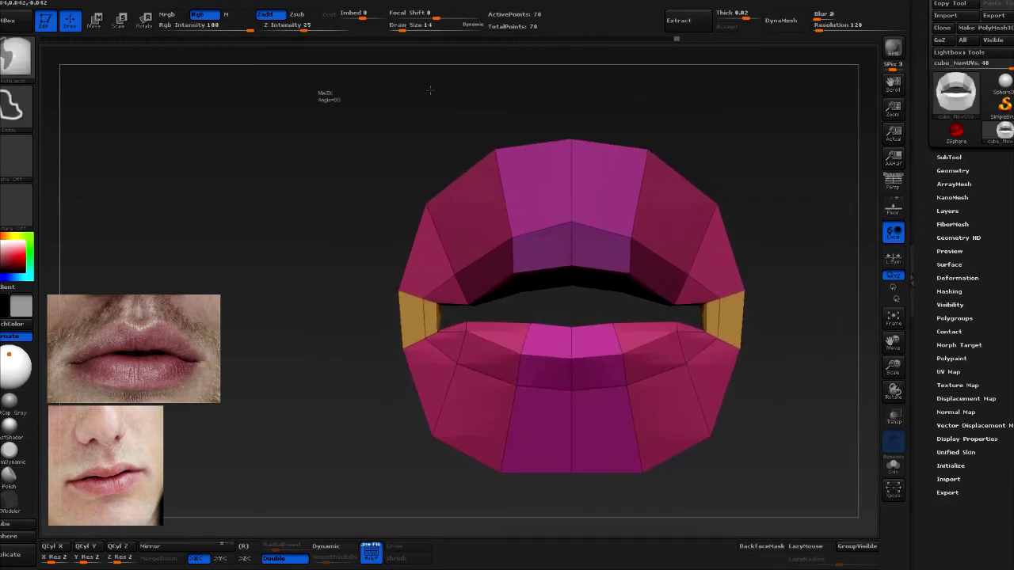
pyautogui.keyDown('ctrl'); pyautogui.keyDown('shift'); pyautogui.moveTo(333, 86); pyautogui.dragTo(803, 231); pyautogui.keyUp('shift'); pyautogui.keyUp('ctrl')
pyautogui.moveTo(753, 454); pyautogui.dragTo(757, 414)
pyautogui.keyDown('ctrl'); pyautogui.keyDown('shift'); pyautogui.click(759, 444); pyautogui.keyUp('shift'); pyautogui.keyUp('ctrl')
pyautogui.moveTo(760, 468)
pyautogui.mouseDown()
pyautogui.moveTo(599, 199)
pyautogui.moveTo(434, 467)
pyautogui.mouseUp()
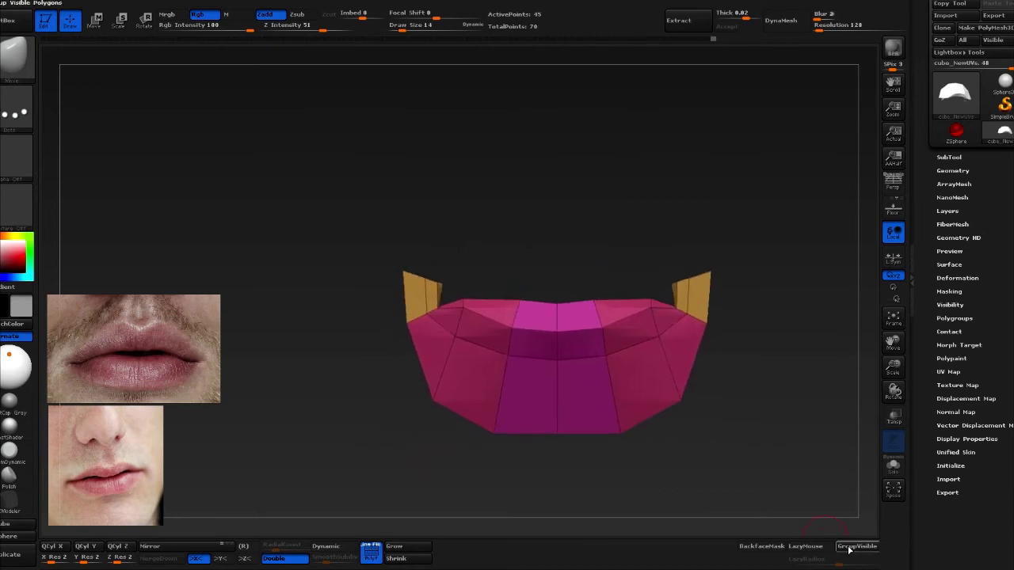
pyautogui.click(849, 550)
pyautogui.moveTo(715, 412); pyautogui.dragTo(724, 297)
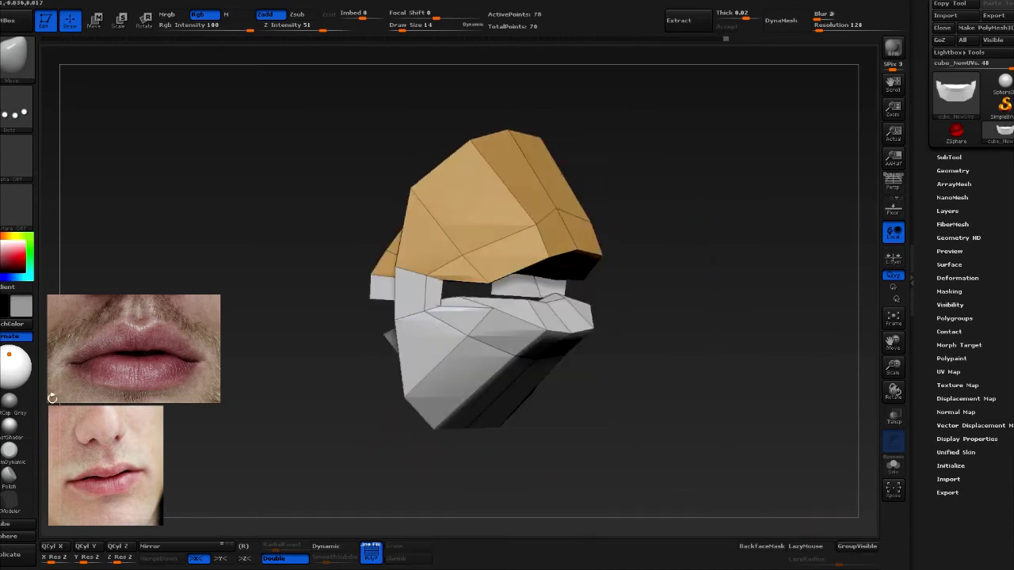
# Switch to ZModeler and choose Insert with Multiple EdgeLoops
pyautogui.press('b')
pyautogui.press('z')
pyautogui.press('m')
pyautogui.press('space')
pyautogui.click(509, 198)
pyautogui.keyDown('shift'); pyautogui.moveTo(649, 158); pyautogui.dragTo(602, 142); pyautogui.keyUp('shift')
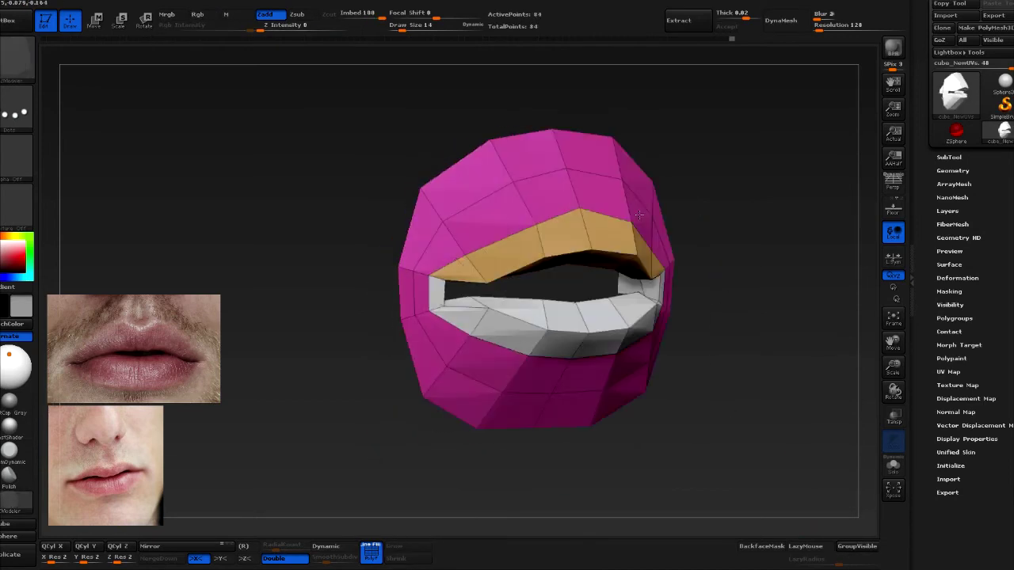
# Isolate the lower lip on its own with Ctrl+Shift selections
pyautogui.keyDown('ctrl'); pyautogui.keyDown('shift'); pyautogui.moveTo(324, 111); pyautogui.dragTo(794, 290); pyautogui.keyUp('shift'); pyautogui.keyUp('ctrl')
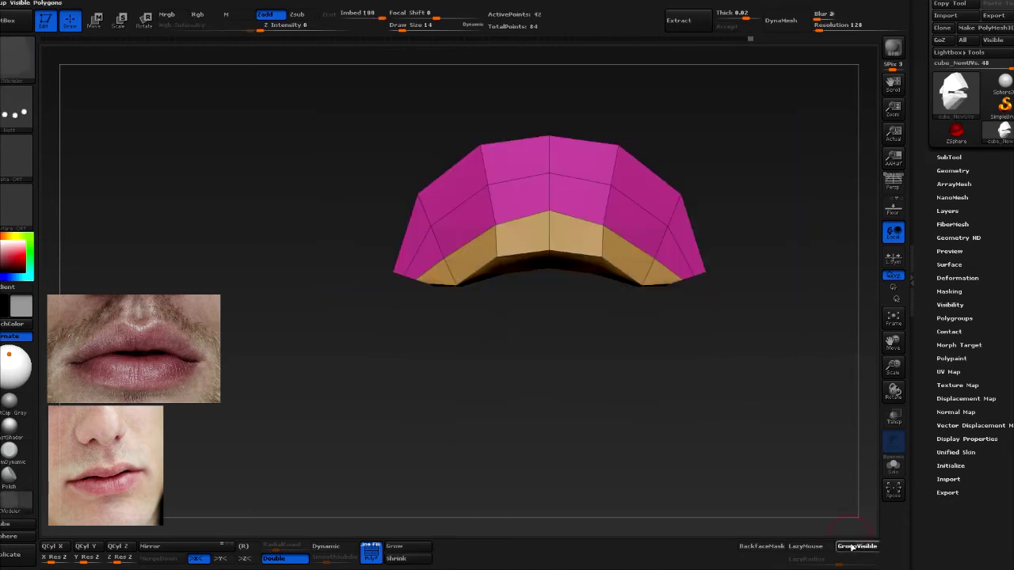
pyautogui.keyDown('ctrl'); pyautogui.keyDown('shift'); pyautogui.click(793, 290); pyautogui.keyUp('shift'); pyautogui.keyUp('ctrl')
pyautogui.keyDown('ctrl'); pyautogui.keyDown('shift'); pyautogui.moveTo(339, 494); pyautogui.dragTo(770, 293); pyautogui.keyUp('shift'); pyautogui.keyUp('ctrl')
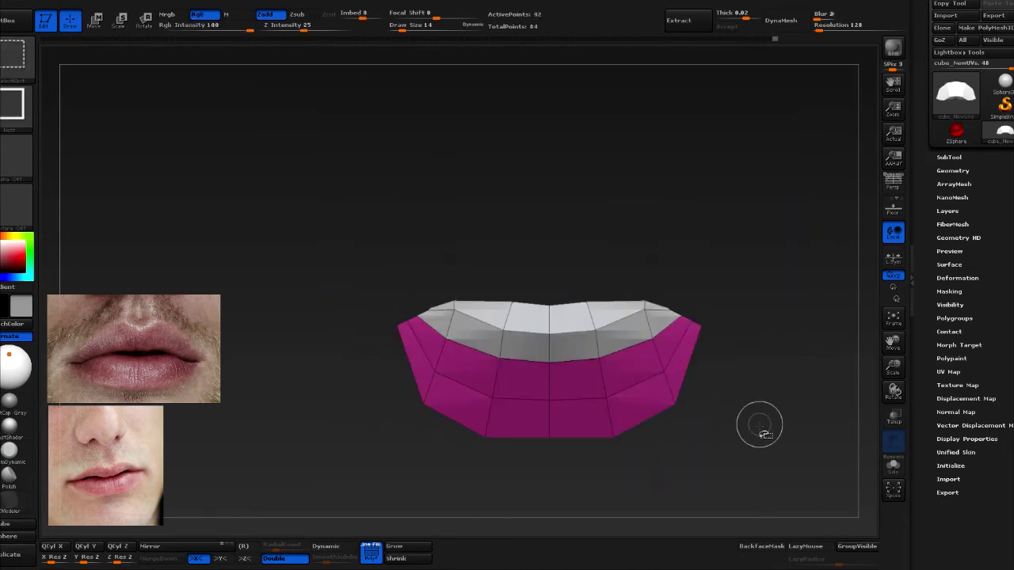
pyautogui.keyDown('ctrl'); pyautogui.keyDown('shift'); pyautogui.click(677, 446); pyautogui.keyUp('shift'); pyautogui.keyUp('ctrl')
pyautogui.keyDown('ctrl'); pyautogui.keyDown('shift'); pyautogui.moveTo(787, 484); pyautogui.dragTo(323, 322); pyautogui.keyUp('shift'); pyautogui.keyUp('ctrl')
pyautogui.moveTo(784, 372); pyautogui.dragTo(750, 366)
# Show the whole lips mesh again and turn it to a front view
pyautogui.keyDown('ctrl'); pyautogui.keyDown('shift'); pyautogui.click(750, 366); pyautogui.keyUp('shift'); pyautogui.keyUp('ctrl')
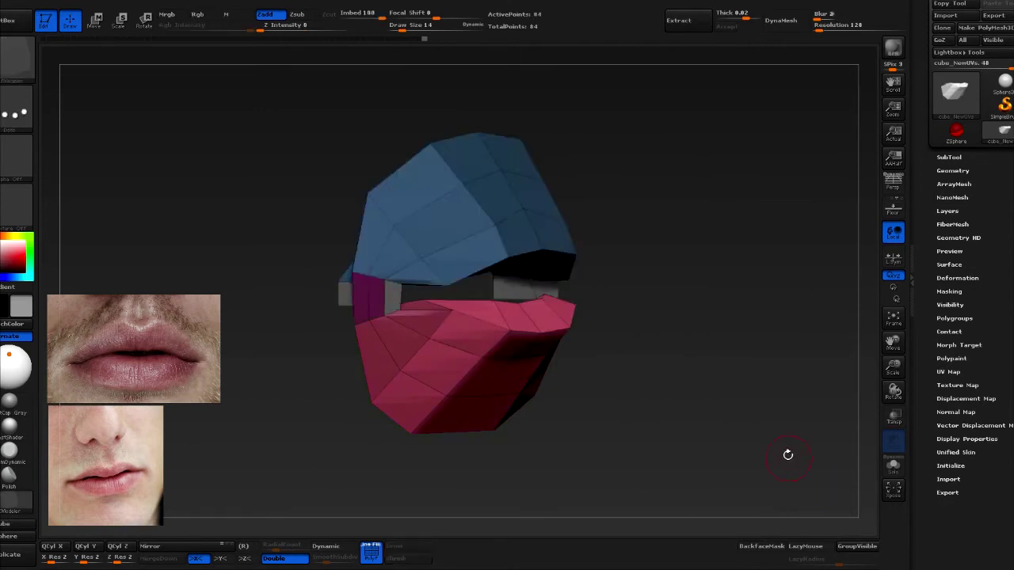
pyautogui.moveTo(785, 452); pyautogui.dragTo(622, 434)
pyautogui.keyDown('ctrl'); pyautogui.keyDown('shift'); pyautogui.click(623, 435); pyautogui.keyUp('shift'); pyautogui.keyUp('ctrl')
pyautogui.keyDown('ctrl'); pyautogui.keyDown('shift'); pyautogui.click(658, 414); pyautogui.keyUp('shift'); pyautogui.keyUp('ctrl')
pyautogui.keyDown('ctrl'); pyautogui.keyDown('shift'); pyautogui.click(688, 420); pyautogui.keyUp('shift'); pyautogui.keyUp('ctrl')
pyautogui.moveTo(742, 430)
pyautogui.mouseDown()
pyautogui.moveTo(752, 378)
pyautogui.moveTo(771, 367)
pyautogui.moveTo(512, 381)
pyautogui.moveTo(281, 233)
pyautogui.mouseUp()
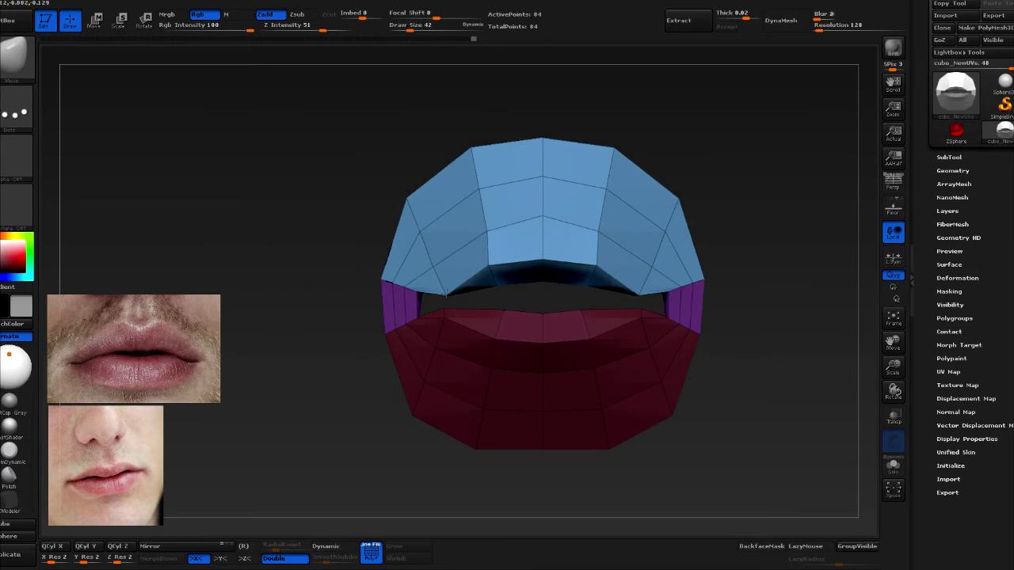
# Invert the mask between upper and lower lip and check it from oblique angles
pyautogui.keyDown('ctrl'); pyautogui.click(445, 294); pyautogui.keyUp('ctrl')
pyautogui.moveTo(445, 294)
pyautogui.mouseDown()
pyautogui.moveTo(524, 368)
pyautogui.moveTo(539, 255)
pyautogui.mouseUp()
pyautogui.moveTo(504, 422)
pyautogui.mouseDown()
pyautogui.moveTo(478, 464)
pyautogui.moveTo(480, 482)
pyautogui.moveTo(637, 450)
pyautogui.moveTo(617, 423)
pyautogui.mouseUp()
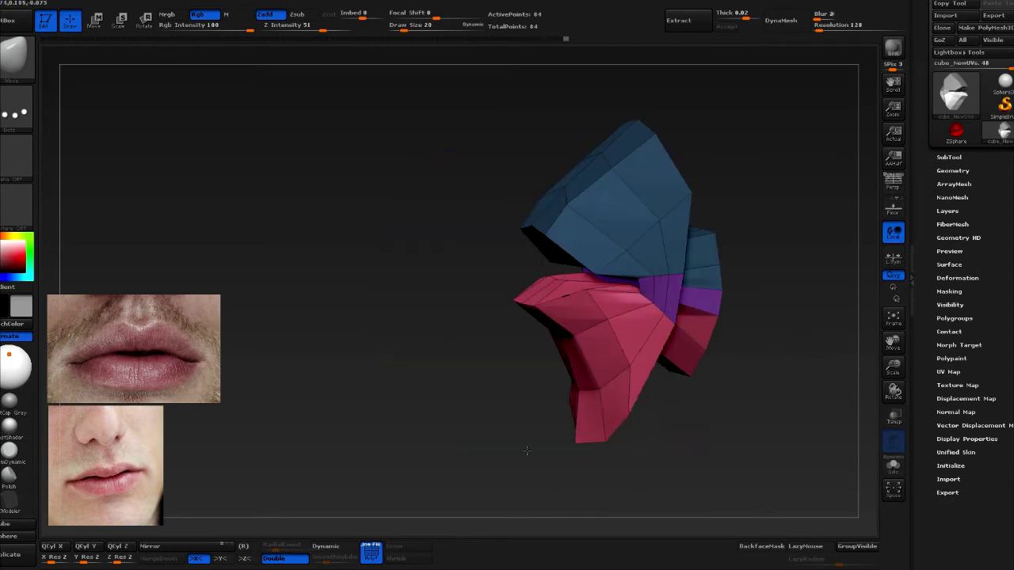
pyautogui.moveTo(527, 450)
pyautogui.mouseDown()
pyautogui.moveTo(636, 409)
pyautogui.moveTo(539, 424)
pyautogui.moveTo(631, 374)
pyautogui.mouseUp()
pyautogui.moveTo(735, 375)
pyautogui.mouseDown()
pyautogui.moveTo(716, 420)
pyautogui.moveTo(763, 283)
pyautogui.moveTo(519, 253)
pyautogui.mouseUp()
pyautogui.moveTo(606, 252); pyautogui.dragTo(593, 254)
# Orbit the lips through side, front and three-quarter views to inspect them
pyautogui.moveTo(457, 179)
pyautogui.mouseDown()
pyautogui.moveTo(690, 217)
pyautogui.moveTo(674, 276)
pyautogui.moveTo(487, 289)
pyautogui.moveTo(469, 318)
pyautogui.mouseUp()
pyautogui.keyDown('shift'); pyautogui.moveTo(372, 276); pyautogui.dragTo(478, 238); pyautogui.keyUp('shift')
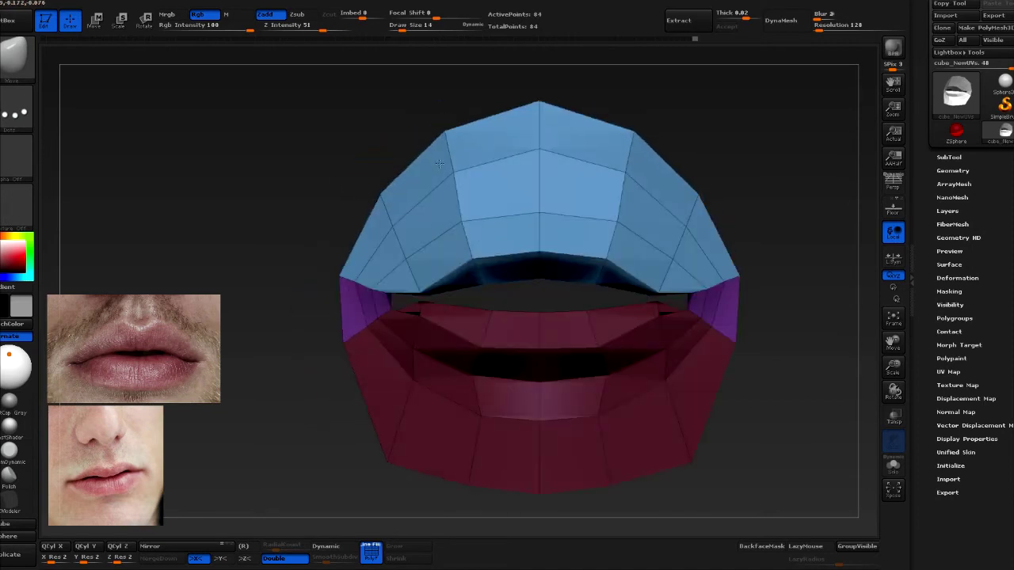
pyautogui.moveTo(350, 290)
pyautogui.mouseDown()
pyautogui.moveTo(323, 351)
pyautogui.moveTo(290, 280)
pyautogui.moveTo(308, 335)
pyautogui.moveTo(416, 286)
pyautogui.moveTo(386, 271)
pyautogui.mouseUp()
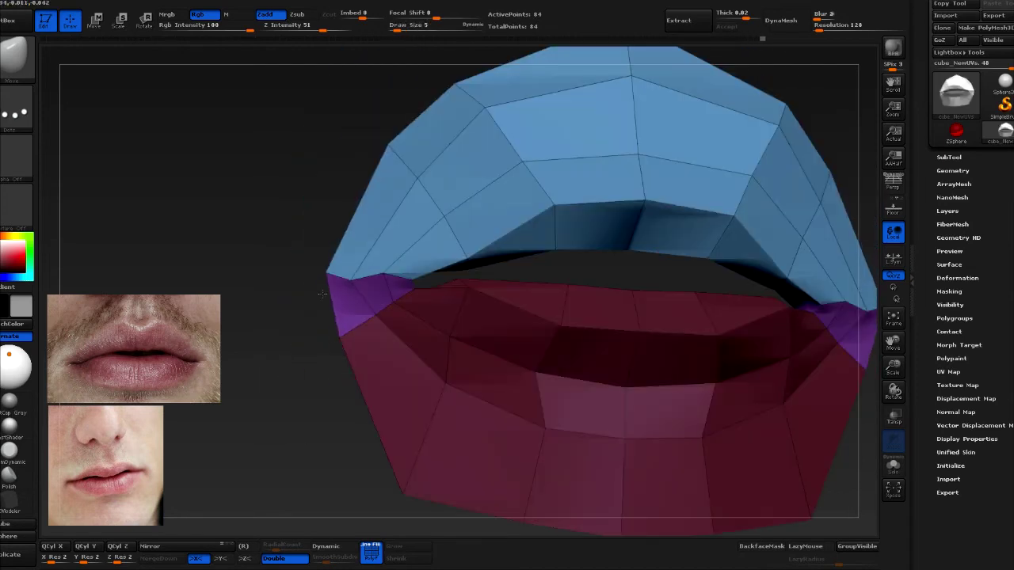
pyautogui.moveTo(304, 349)
pyautogui.mouseDown()
pyautogui.moveTo(339, 430)
pyautogui.moveTo(720, 344)
pyautogui.moveTo(586, 211)
pyautogui.moveTo(495, 158)
pyautogui.moveTo(624, 274)
pyautogui.mouseUp()
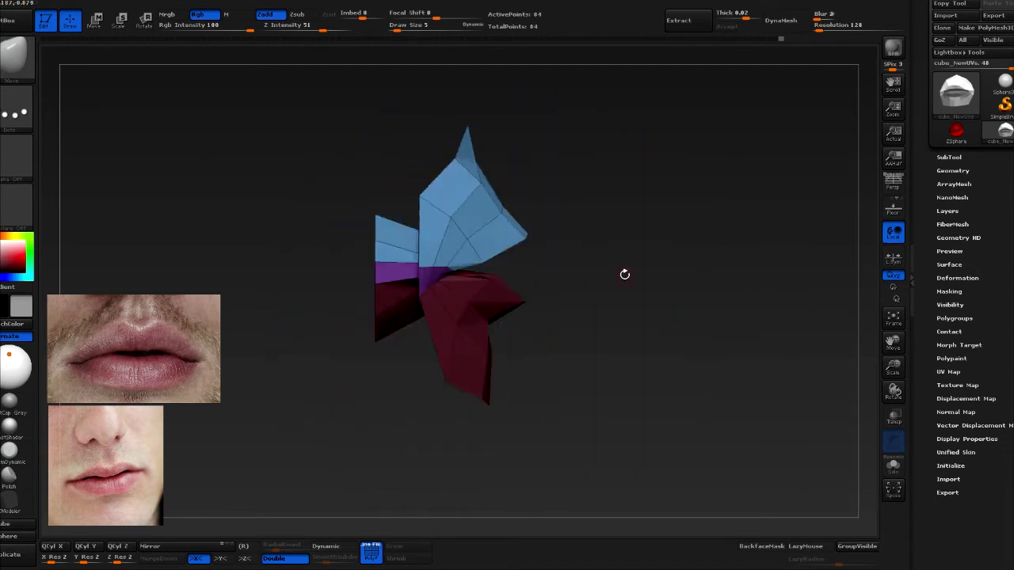
pyautogui.moveTo(482, 180)
pyautogui.mouseDown()
pyautogui.moveTo(344, 222)
pyautogui.moveTo(464, 220)
pyautogui.moveTo(434, 226)
pyautogui.mouseUp()
pyautogui.moveTo(641, 204); pyautogui.dragTo(460, 202)
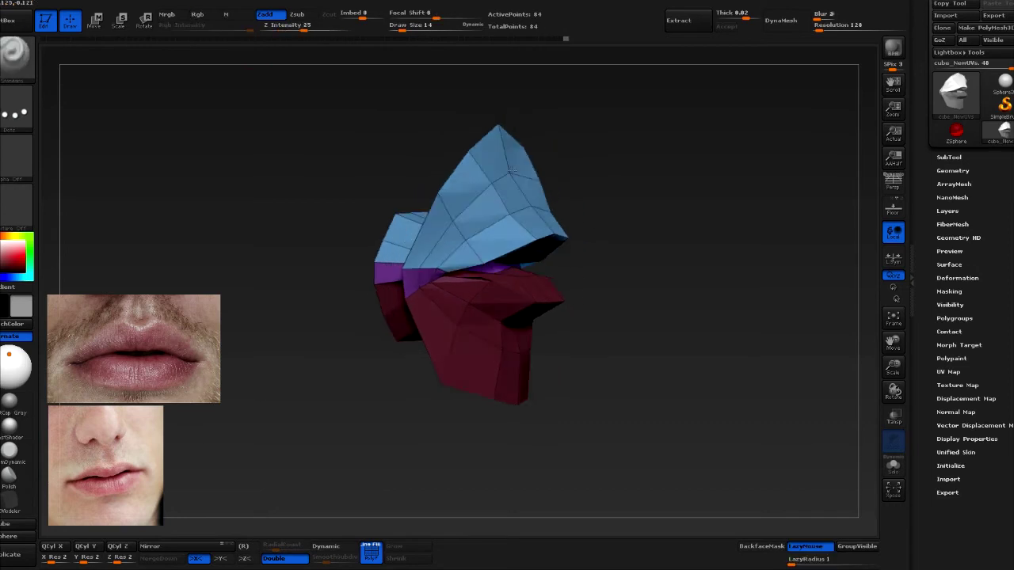
pyautogui.moveTo(511, 170); pyautogui.dragTo(568, 222)
pyautogui.moveTo(531, 151)
pyautogui.mouseDown()
pyautogui.moveTo(407, 203)
pyautogui.moveTo(523, 207)
pyautogui.moveTo(615, 233)
pyautogui.moveTo(703, 277)
pyautogui.mouseUp()
# Insert multiple vertical edge loops through both lips' centres, reaching 108 points
pyautogui.press('space')
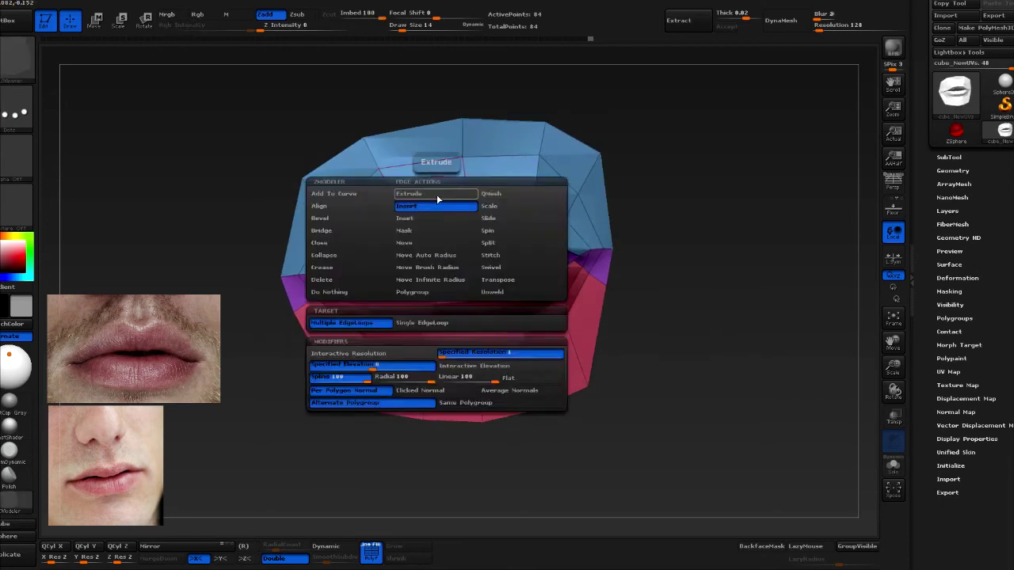
pyautogui.click(436, 199)
pyautogui.click(431, 218)
pyautogui.moveTo(333, 473); pyautogui.dragTo(440, 287)
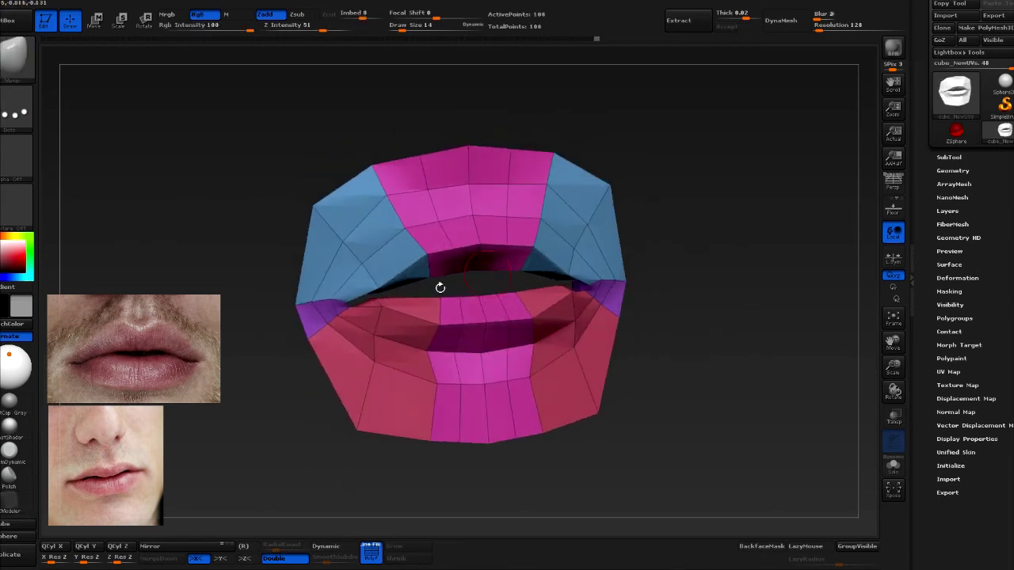
pyautogui.moveTo(403, 230); pyautogui.dragTo(595, 262)
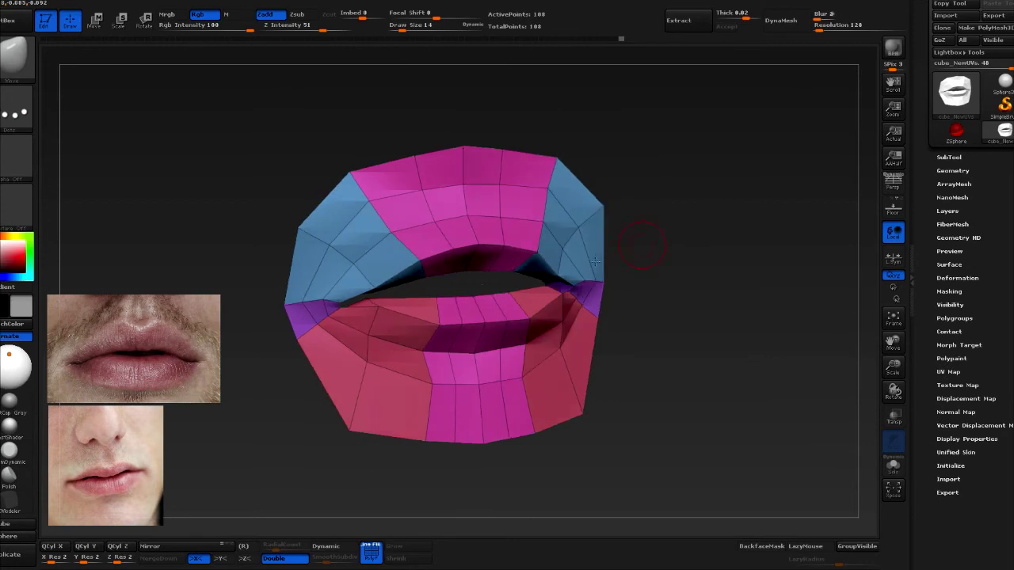
pyautogui.moveTo(478, 285)
pyautogui.mouseDown()
pyautogui.moveTo(514, 264)
pyautogui.moveTo(673, 245)
pyautogui.moveTo(681, 253)
pyautogui.mouseUp()
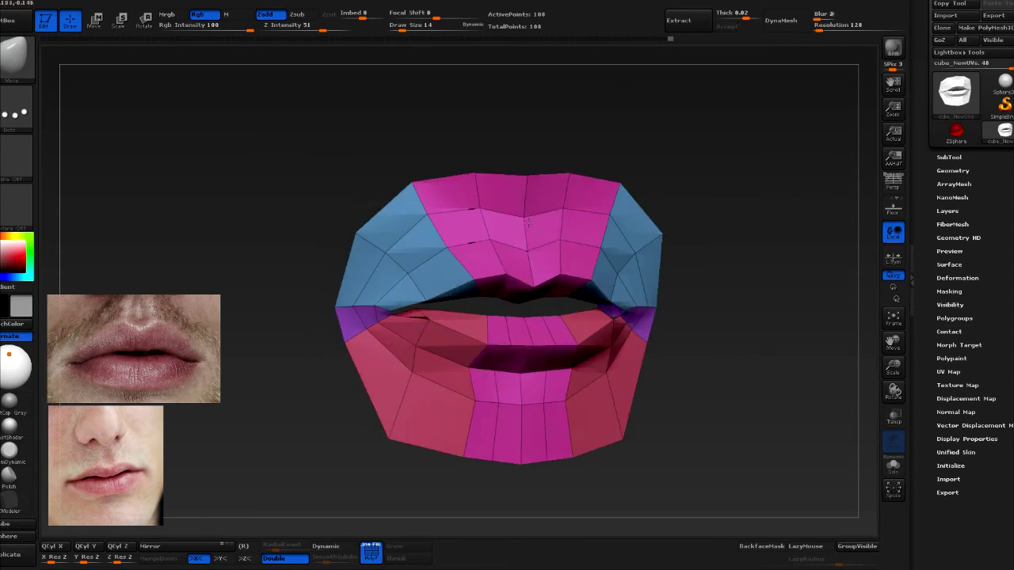
pyautogui.moveTo(527, 223); pyautogui.dragTo(478, 367)
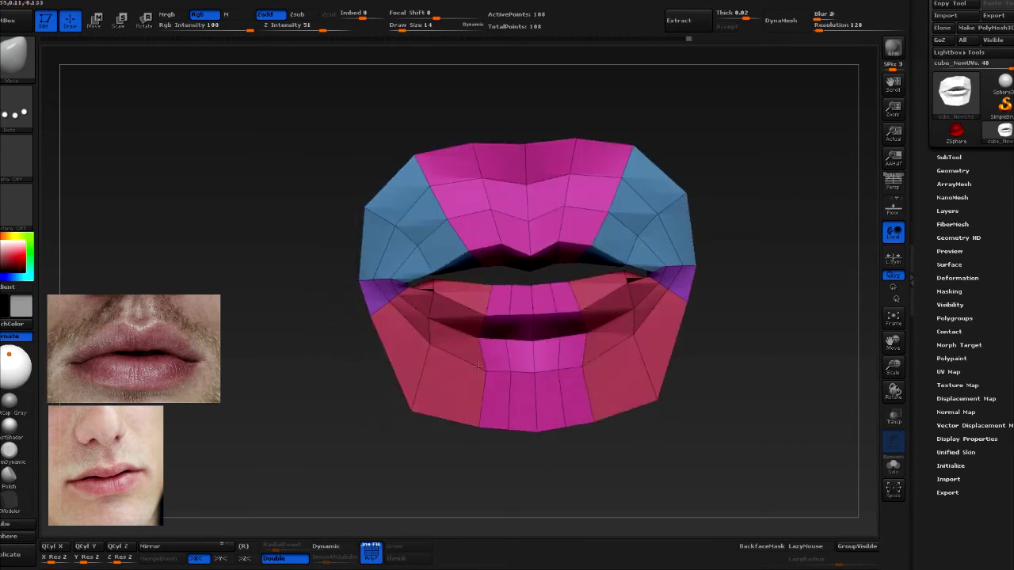
# Preview the 126-point lips with Dynamic subdivision and orbit the smoothed form
pyautogui.moveTo(501, 413)
pyautogui.mouseDown()
pyautogui.moveTo(491, 425)
pyautogui.moveTo(594, 419)
pyautogui.mouseUp()
pyautogui.moveTo(521, 366)
pyautogui.mouseDown()
pyautogui.moveTo(648, 366)
pyautogui.moveTo(511, 231)
pyautogui.mouseUp()
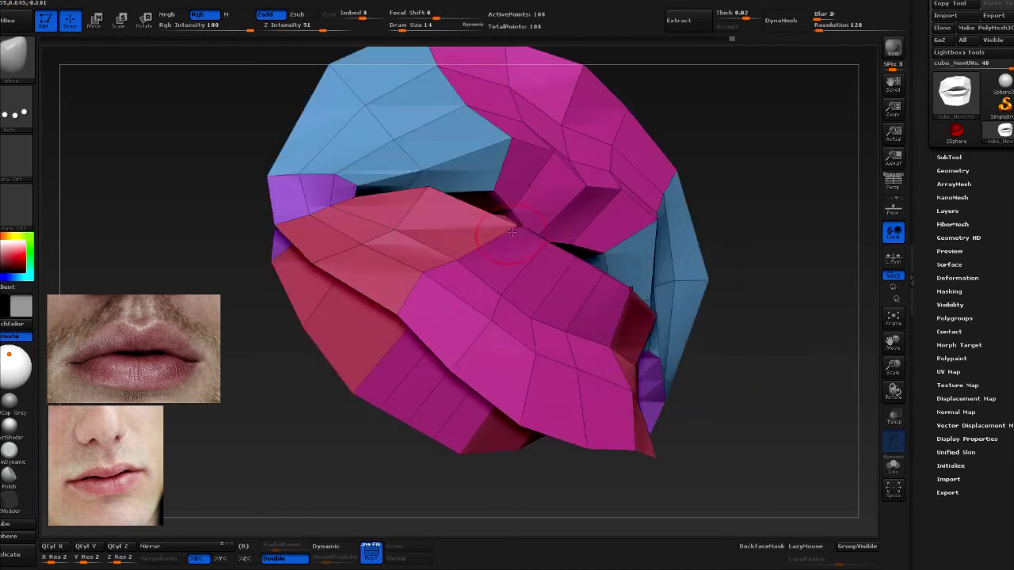
pyautogui.moveTo(295, 418)
pyautogui.mouseDown()
pyautogui.moveTo(411, 271)
pyautogui.moveTo(327, 325)
pyautogui.moveTo(138, 476)
pyautogui.mouseUp()
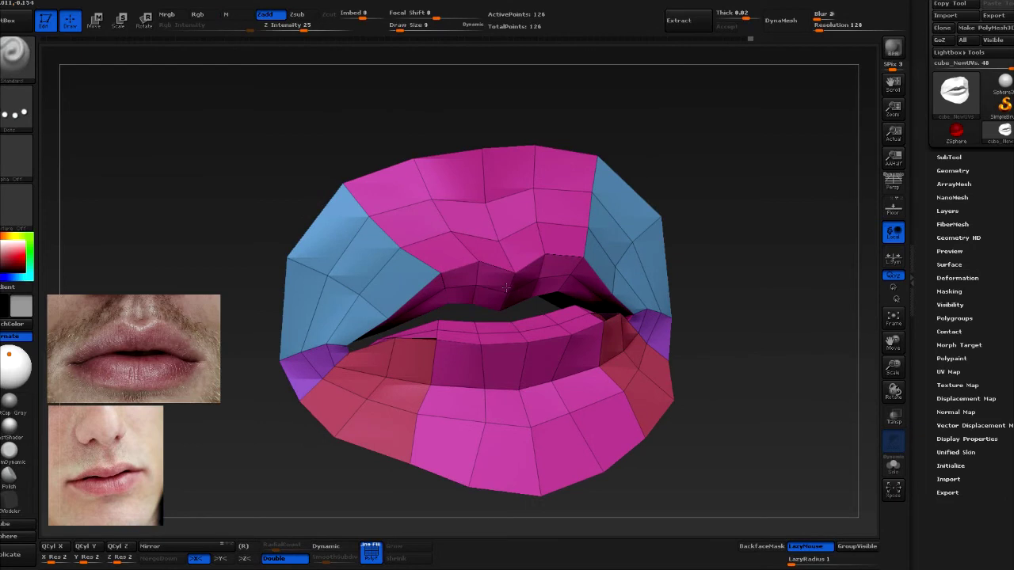
pyautogui.moveTo(505, 288); pyautogui.dragTo(473, 358)
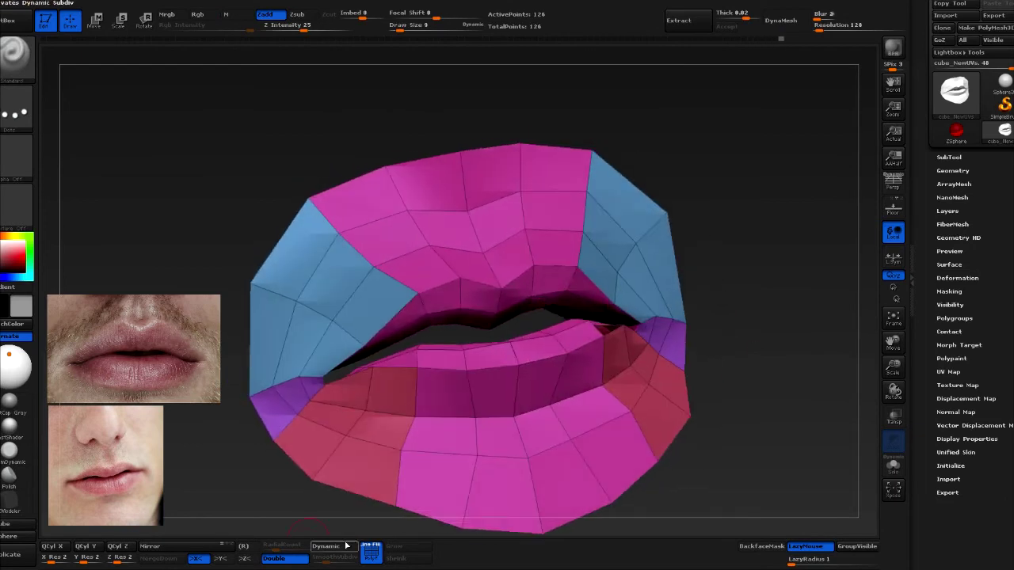
pyautogui.click(346, 546)
pyautogui.moveTo(372, 518); pyautogui.dragTo(456, 289)
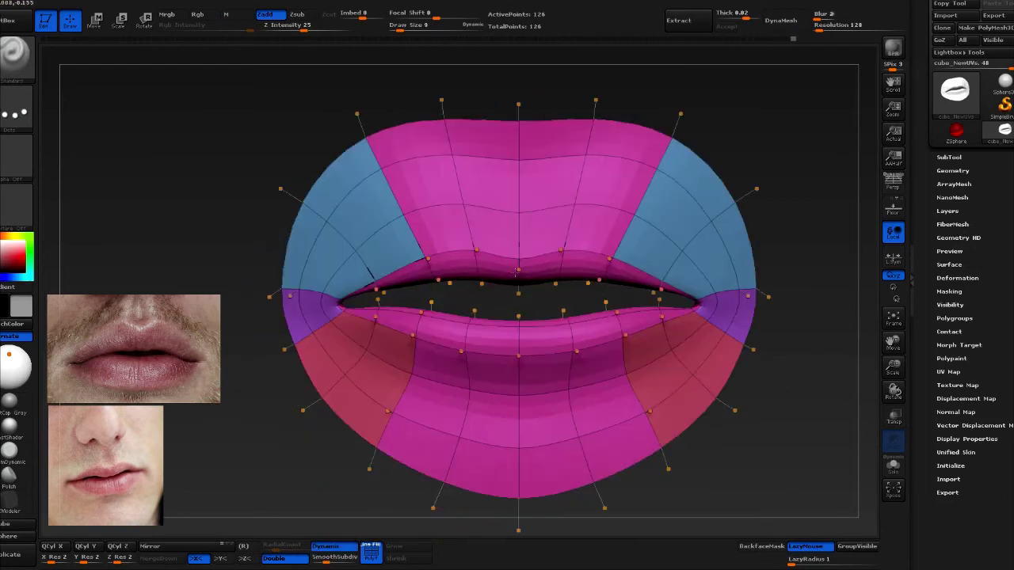
pyautogui.moveTo(517, 271); pyautogui.dragTo(402, 227)
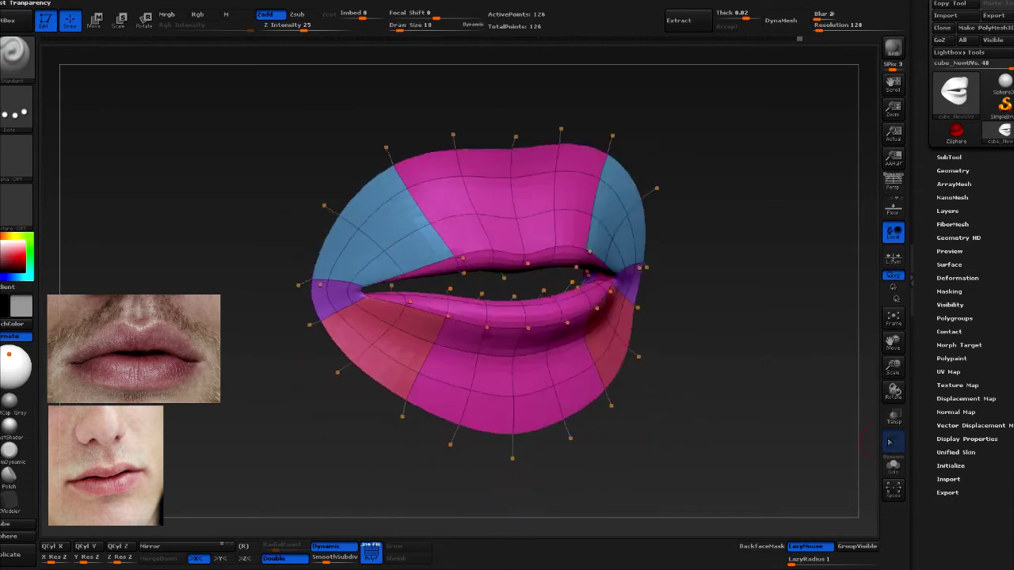
# Inspect the smooth side profile without PolyF, then restore the low-poly wireframe view
pyautogui.click(891, 442)
pyautogui.moveTo(709, 229)
pyautogui.mouseDown()
pyautogui.moveTo(434, 232)
pyautogui.moveTo(424, 210)
pyautogui.mouseUp()
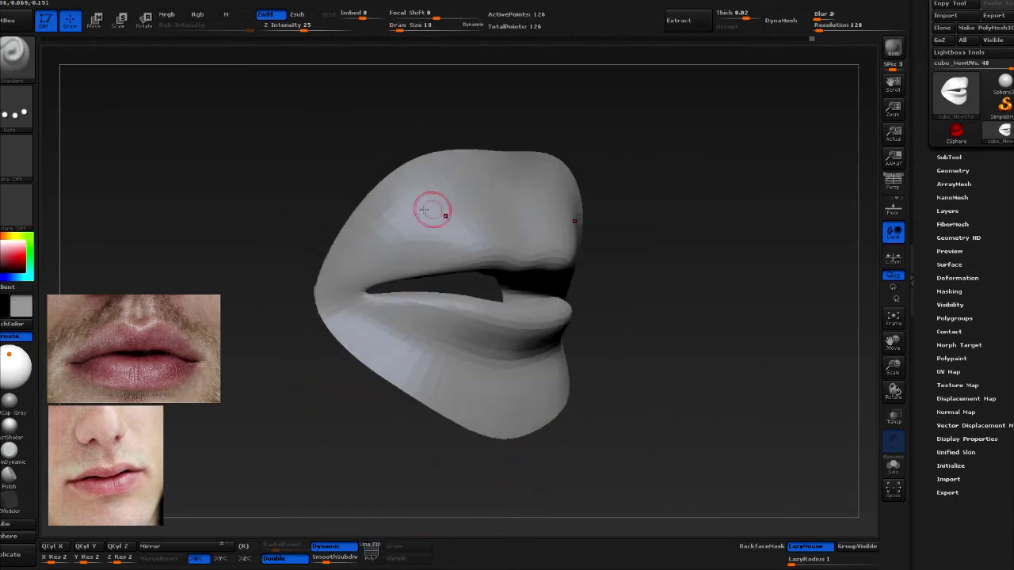
pyautogui.click(326, 547)
pyautogui.click(371, 558)
pyautogui.moveTo(697, 341); pyautogui.dragTo(779, 333)
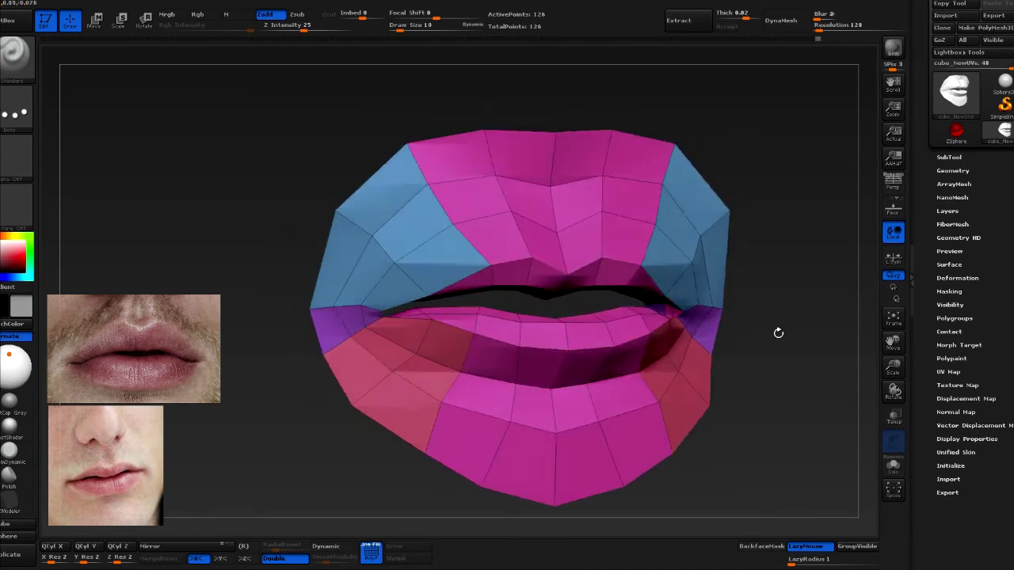
pyautogui.press('space')
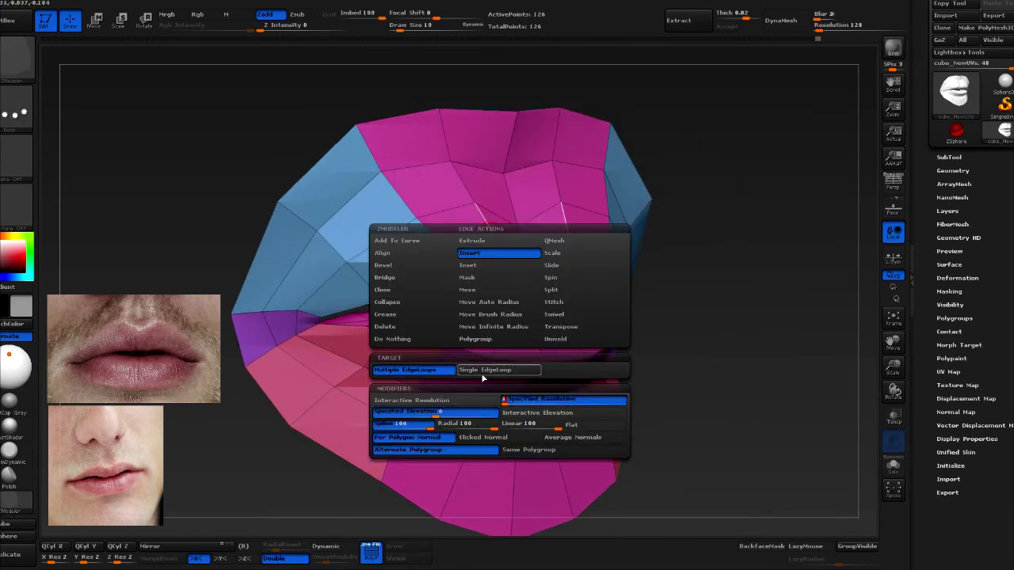
# Insert edge loops along the inner upper and inner lower lip edges
pyautogui.click(513, 248)
pyautogui.moveTo(760, 365); pyautogui.dragTo(587, 342)
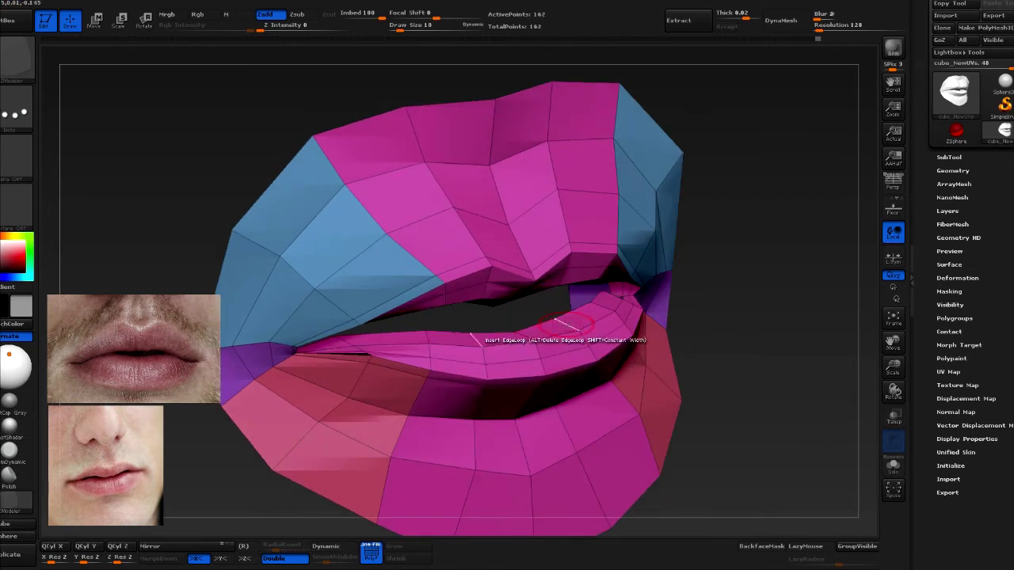
pyautogui.click(559, 325)
# Preview the lips smoothly subdivided without wireframe from the front, then restore polygroup colours
pyautogui.press('d')
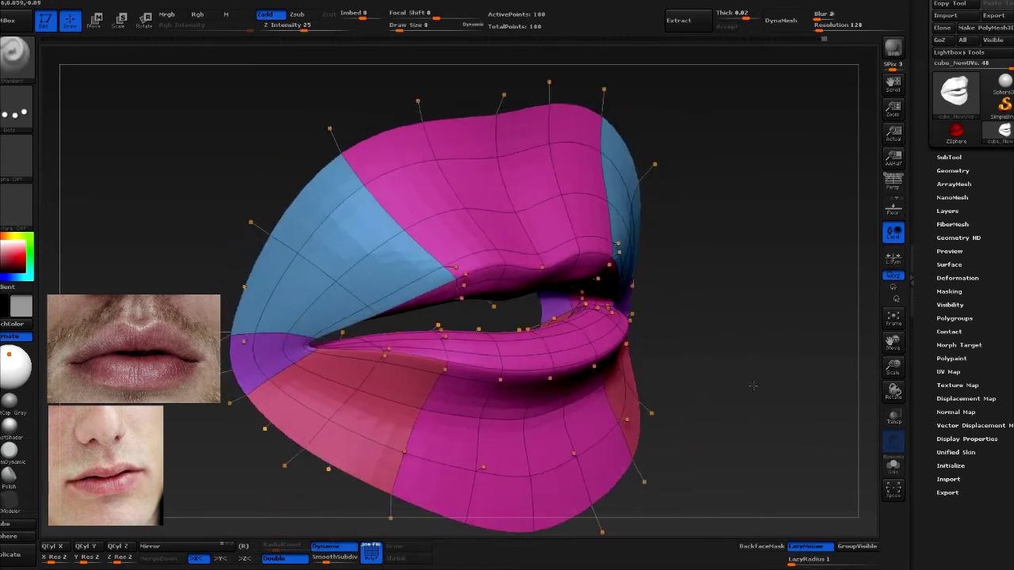
pyautogui.click(900, 459)
pyautogui.moveTo(610, 351)
pyautogui.mouseDown()
pyautogui.moveTo(602, 336)
pyautogui.moveTo(490, 364)
pyautogui.mouseUp()
pyautogui.moveTo(636, 362)
pyautogui.mouseDown()
pyautogui.moveTo(507, 272)
pyautogui.moveTo(487, 298)
pyautogui.moveTo(471, 260)
pyautogui.moveTo(664, 209)
pyautogui.mouseUp()
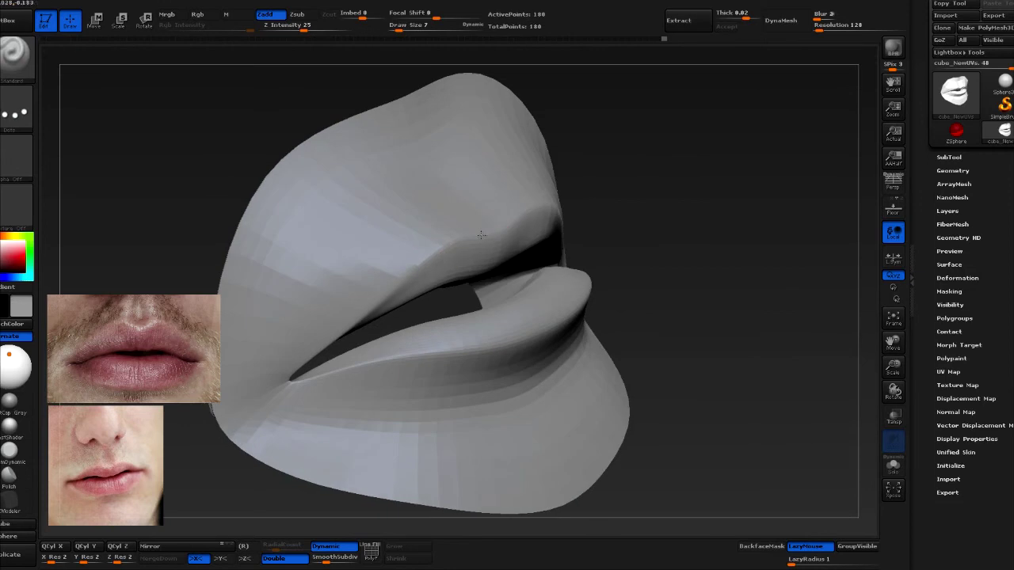
pyautogui.moveTo(463, 226)
pyautogui.mouseDown()
pyautogui.moveTo(435, 253)
pyautogui.moveTo(602, 357)
pyautogui.mouseUp()
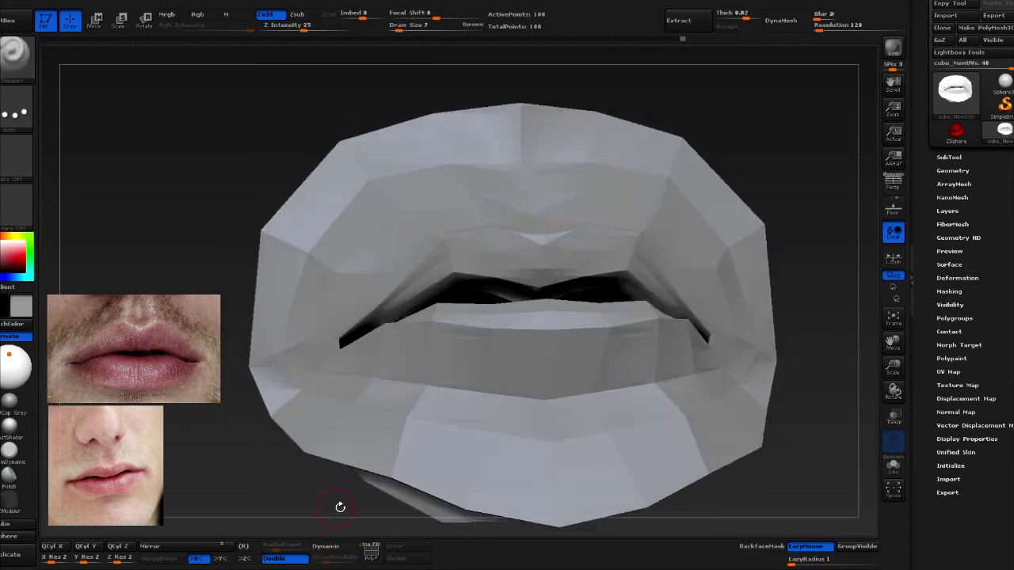
pyautogui.hotkey('shift', 'f')
pyautogui.moveTo(246, 468)
pyautogui.mouseDown()
pyautogui.moveTo(266, 342)
pyautogui.moveTo(342, 392)
pyautogui.moveTo(461, 311)
pyautogui.mouseUp()
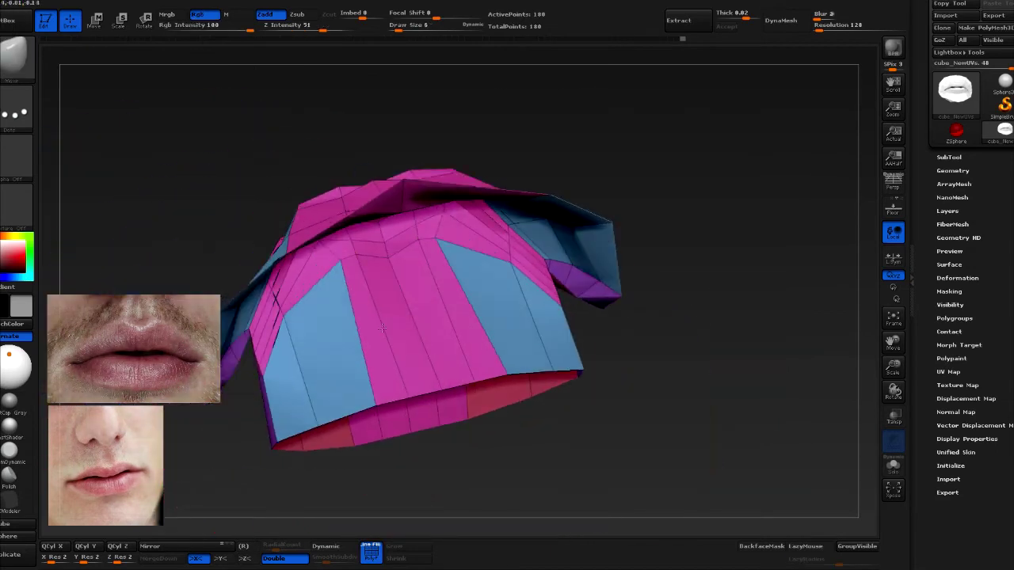
# Turn on back-face masking while checking the low-poly lips from side and oblique views
pyautogui.moveTo(325, 333)
pyautogui.mouseDown()
pyautogui.moveTo(685, 217)
pyautogui.moveTo(730, 232)
pyautogui.moveTo(365, 328)
pyautogui.mouseUp()
pyautogui.moveTo(303, 465)
pyautogui.mouseDown()
pyautogui.moveTo(651, 346)
pyautogui.moveTo(486, 315)
pyautogui.moveTo(262, 361)
pyautogui.mouseUp()
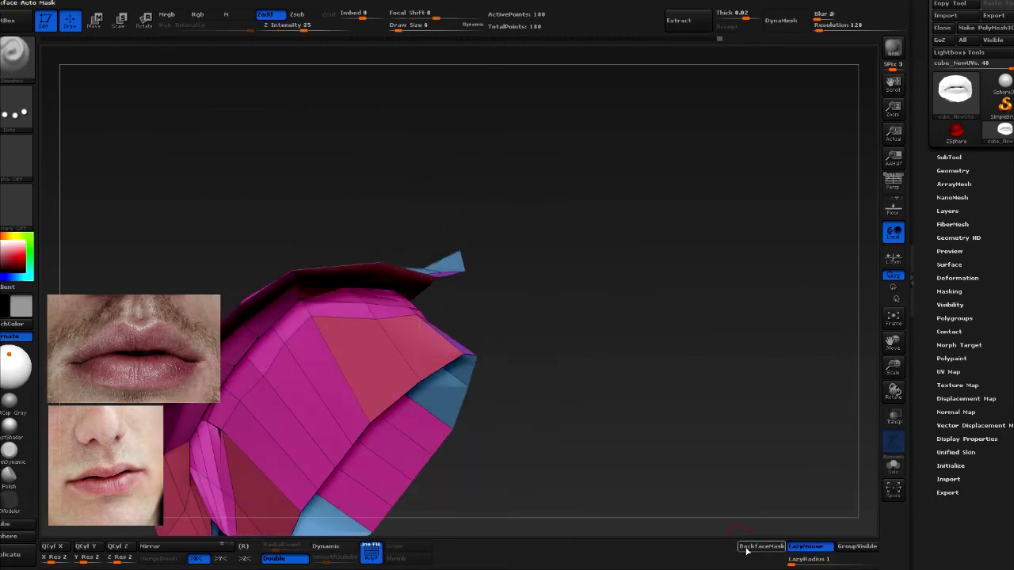
pyautogui.click(746, 547)
pyautogui.moveTo(303, 391)
pyautogui.mouseDown()
pyautogui.moveTo(678, 229)
pyautogui.moveTo(616, 251)
pyautogui.mouseUp()
pyautogui.moveTo(396, 296)
pyautogui.mouseDown()
pyautogui.moveTo(511, 346)
pyautogui.moveTo(421, 343)
pyautogui.moveTo(420, 286)
pyautogui.moveTo(219, 275)
pyautogui.moveTo(305, 269)
pyautogui.mouseUp()
# Adjust the brush size and frame the lips in a near-front view
pyautogui.press('s')
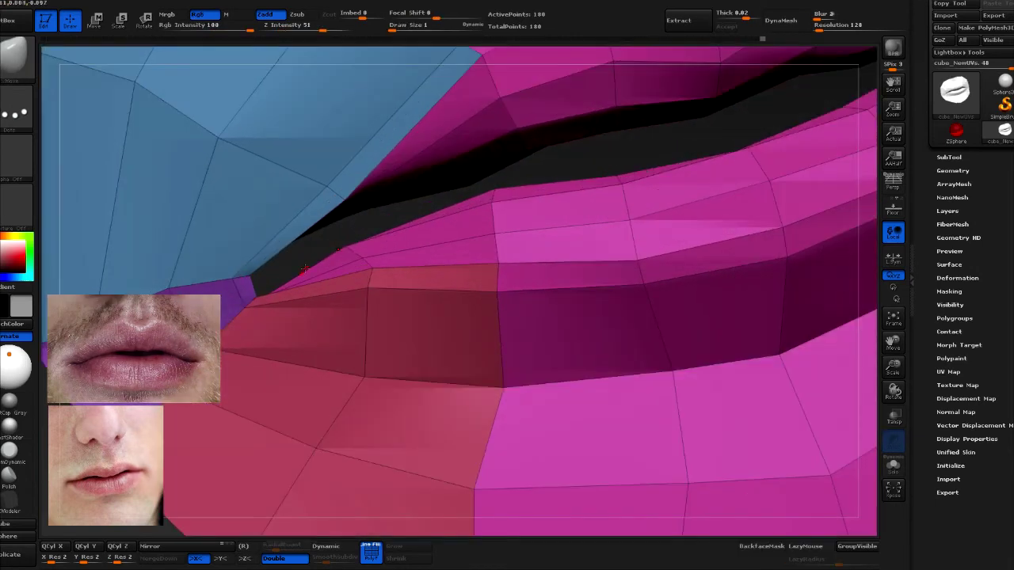
pyautogui.moveTo(828, 475); pyautogui.dragTo(507, 302)
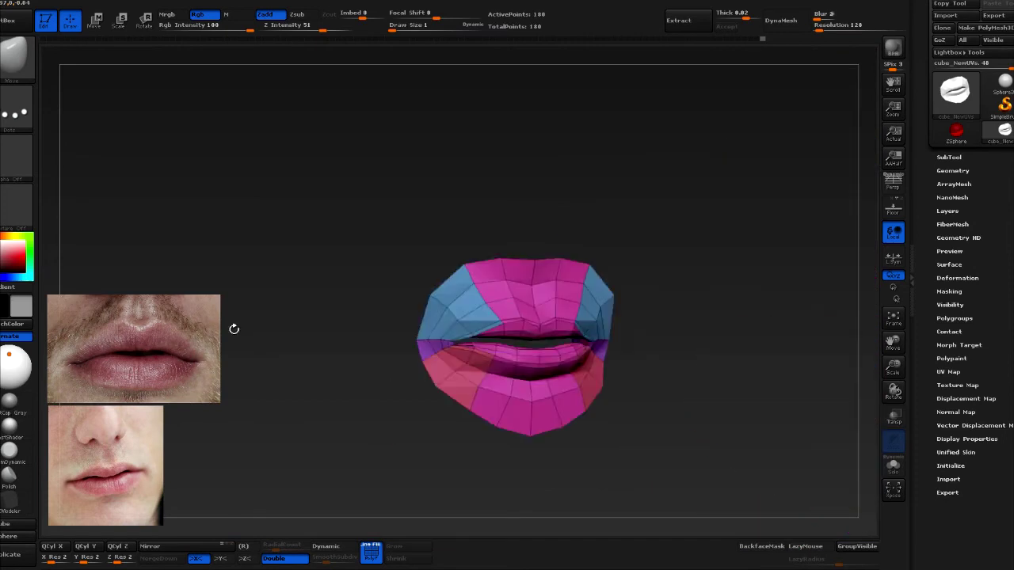
pyautogui.moveTo(697, 311)
pyautogui.mouseDown()
pyautogui.moveTo(417, 252)
pyautogui.moveTo(348, 341)
pyautogui.mouseUp()
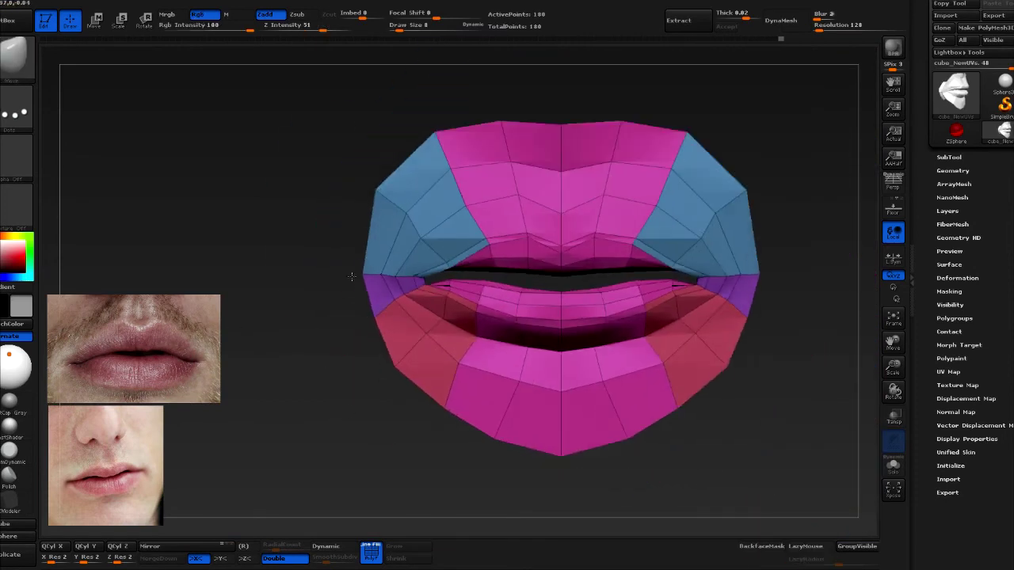
pyautogui.moveTo(448, 174); pyautogui.dragTo(789, 471)
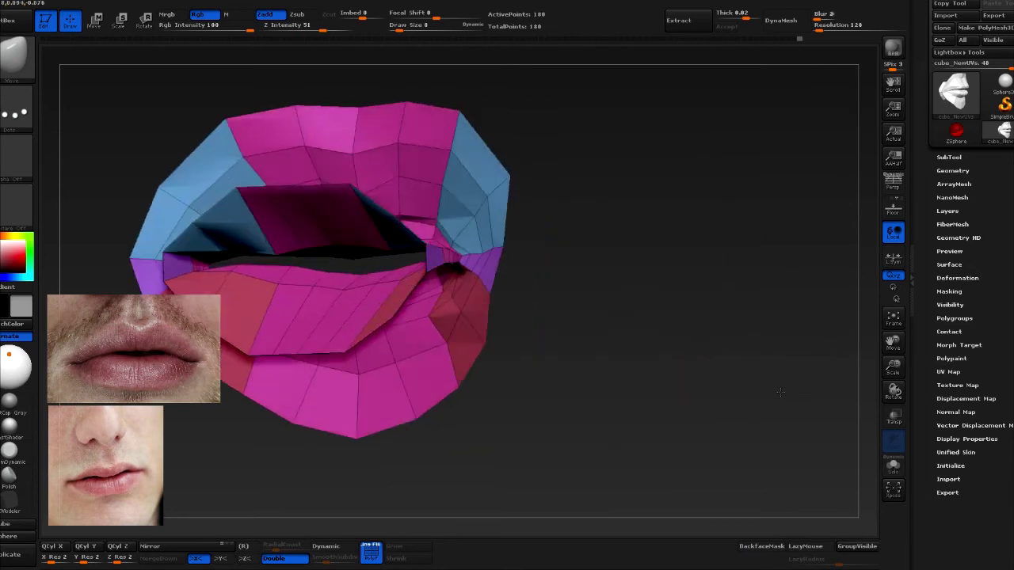
# Preview the smoothed lips from the side, then return to the coloured low-poly mesh
pyautogui.click(370, 558)
pyautogui.click(326, 546)
pyautogui.moveTo(690, 409)
pyautogui.mouseDown()
pyautogui.moveTo(430, 423)
pyautogui.moveTo(267, 412)
pyautogui.moveTo(400, 376)
pyautogui.moveTo(301, 435)
pyautogui.moveTo(776, 494)
pyautogui.mouseUp()
pyautogui.click(326, 545)
pyautogui.click(370, 559)
# Reshape edges in the lower part of the mesh, checking it from several angles
pyautogui.moveTo(645, 419)
pyautogui.mouseDown()
pyautogui.moveTo(611, 261)
pyautogui.moveTo(555, 299)
pyautogui.moveTo(452, 249)
pyautogui.moveTo(553, 300)
pyautogui.moveTo(602, 351)
pyautogui.moveTo(411, 317)
pyautogui.mouseUp()
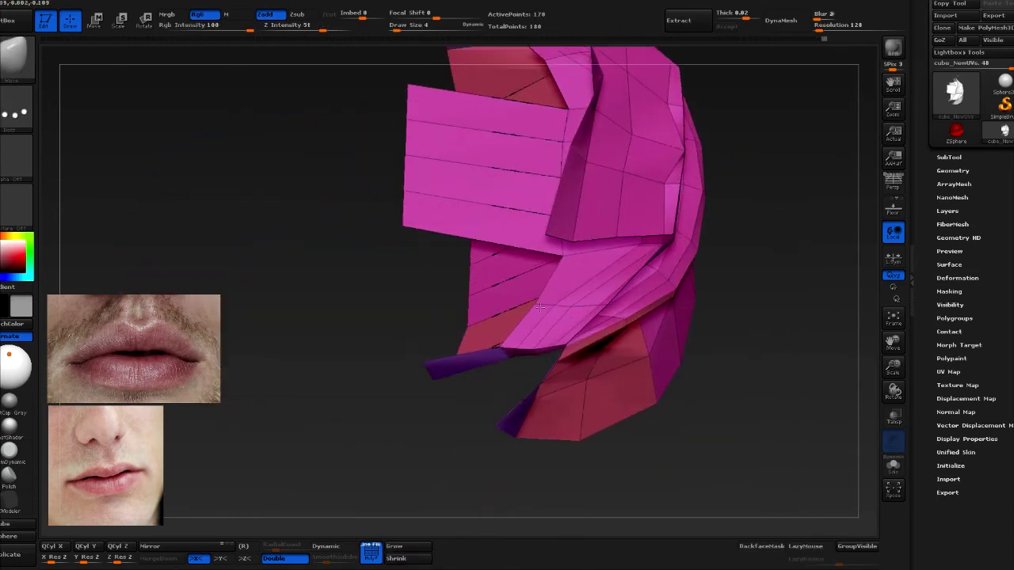
pyautogui.moveTo(504, 370); pyautogui.dragTo(510, 349)
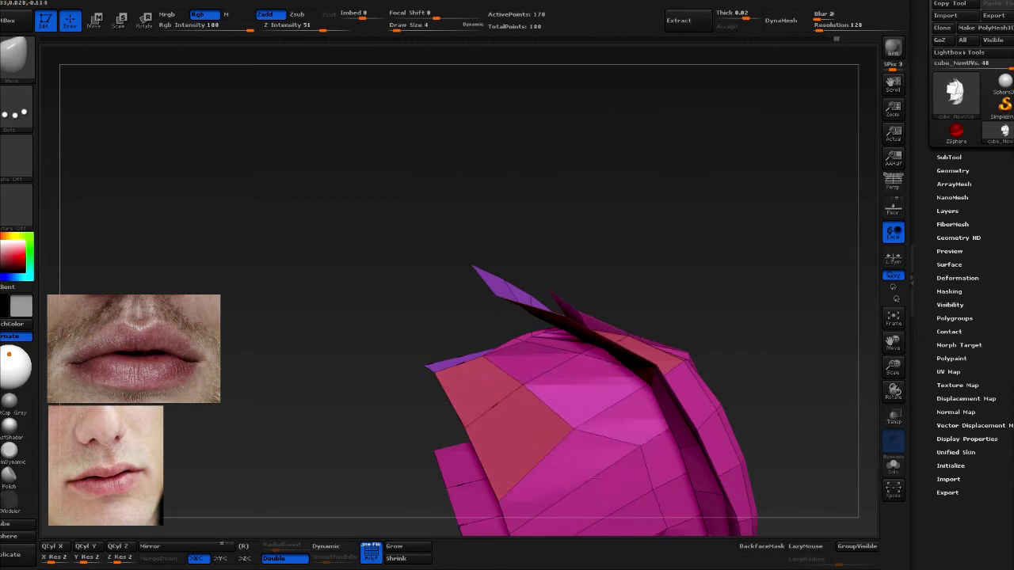
pyautogui.moveTo(631, 471); pyautogui.dragTo(626, 502)
pyautogui.moveTo(823, 354); pyautogui.dragTo(566, 406)
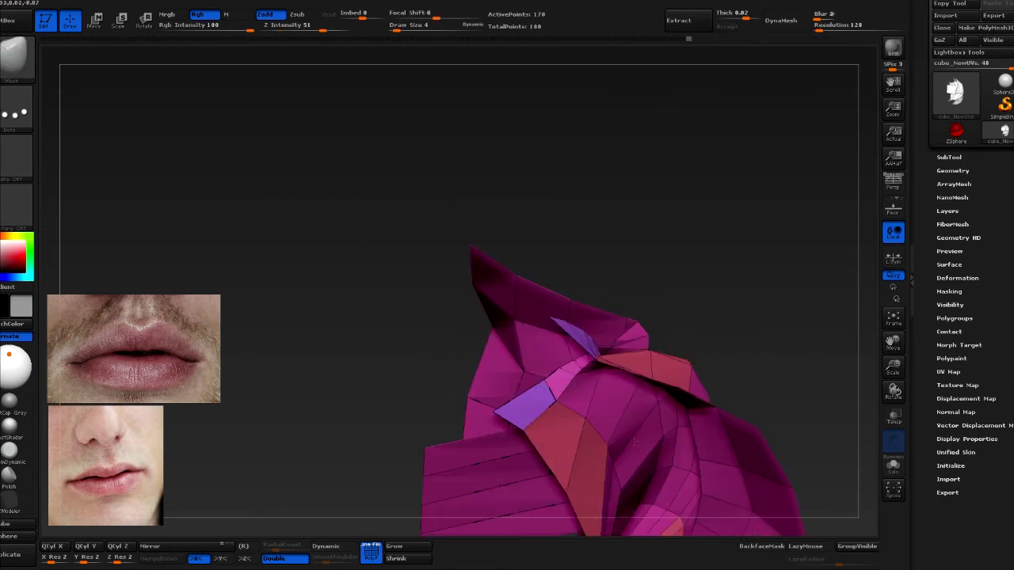
pyautogui.moveTo(797, 345); pyautogui.dragTo(479, 270)
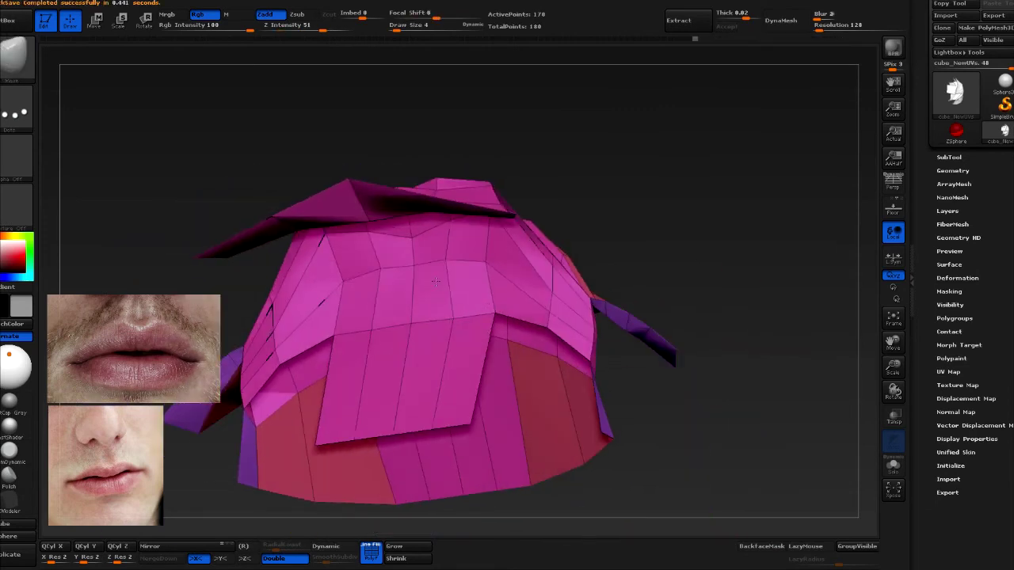
pyautogui.moveTo(479, 319); pyautogui.dragTo(606, 343)
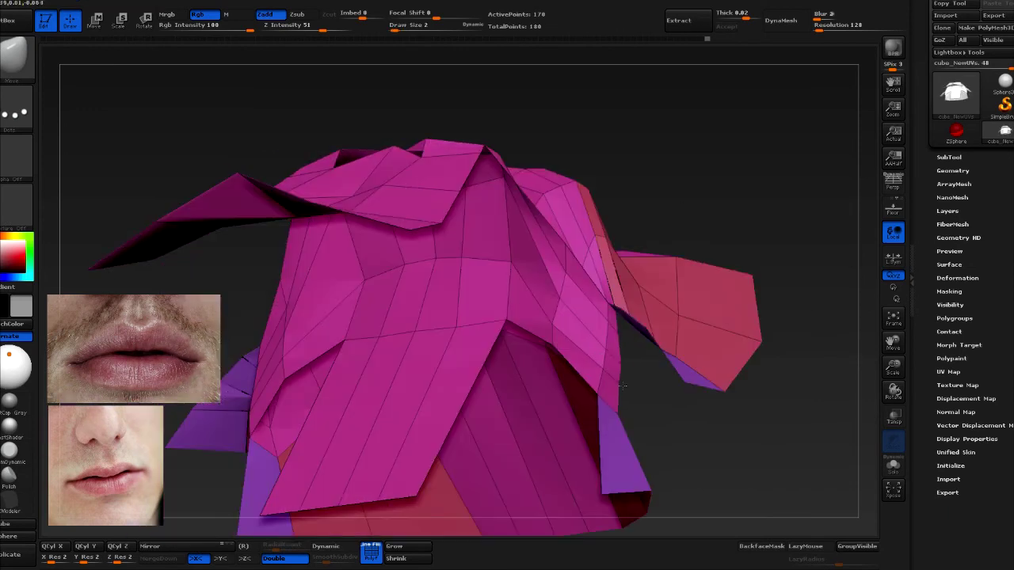
pyautogui.moveTo(653, 428)
pyautogui.mouseDown()
pyautogui.moveTo(491, 363)
pyautogui.moveTo(683, 323)
pyautogui.moveTo(679, 309)
pyautogui.moveTo(432, 445)
pyautogui.moveTo(768, 233)
pyautogui.moveTo(744, 321)
pyautogui.mouseUp()
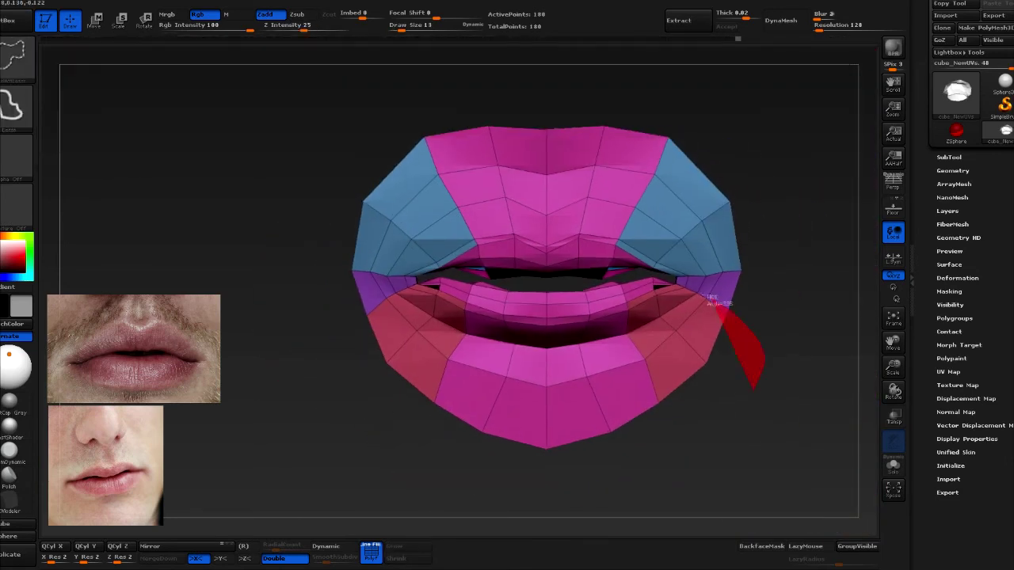
pyautogui.moveTo(580, 406); pyautogui.dragTo(711, 280)
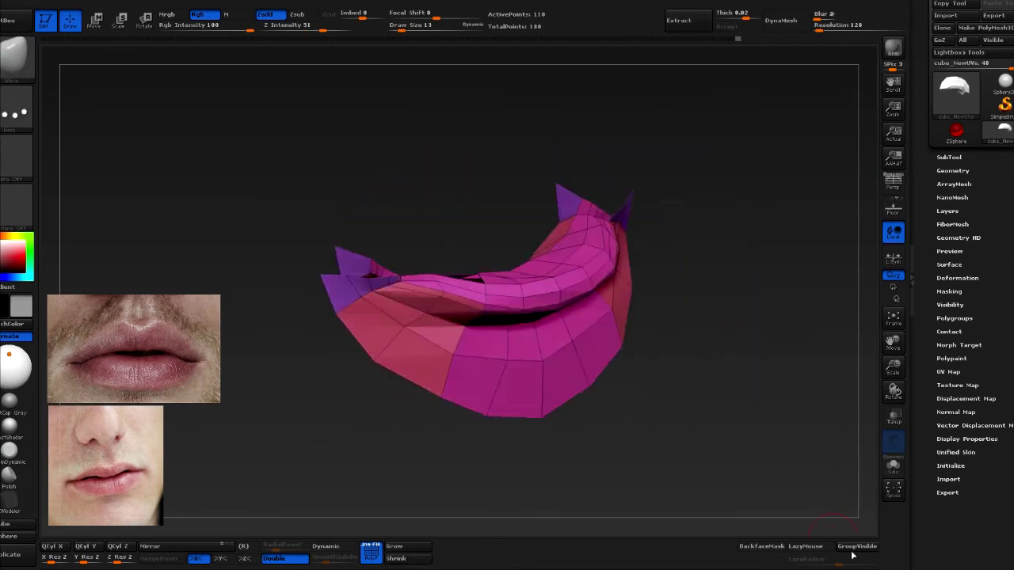
# Hide the lower lip to isolate the upper lip and inspect its underside
pyautogui.keyDown('shift'); pyautogui.moveTo(712, 281); pyautogui.dragTo(776, 357); pyautogui.keyUp('shift')
pyautogui.keyDown('ctrl'); pyautogui.keyDown('shift'); pyautogui.click(584, 285); pyautogui.keyUp('shift'); pyautogui.keyUp('ctrl')
pyautogui.moveTo(584, 349); pyautogui.dragTo(440, 278)
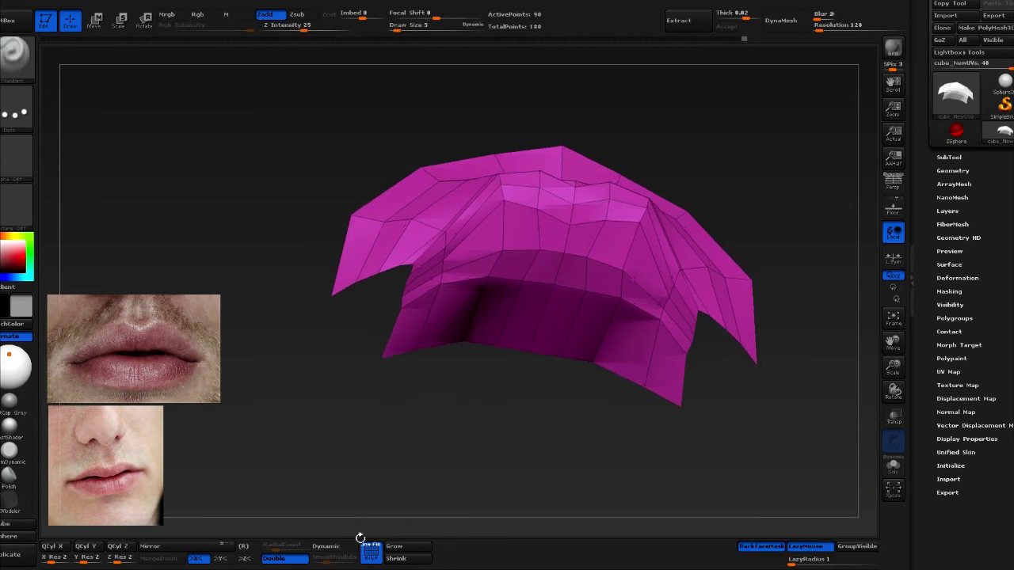
pyautogui.moveTo(477, 323)
pyautogui.mouseDown()
pyautogui.moveTo(463, 251)
pyautogui.moveTo(491, 333)
pyautogui.mouseUp()
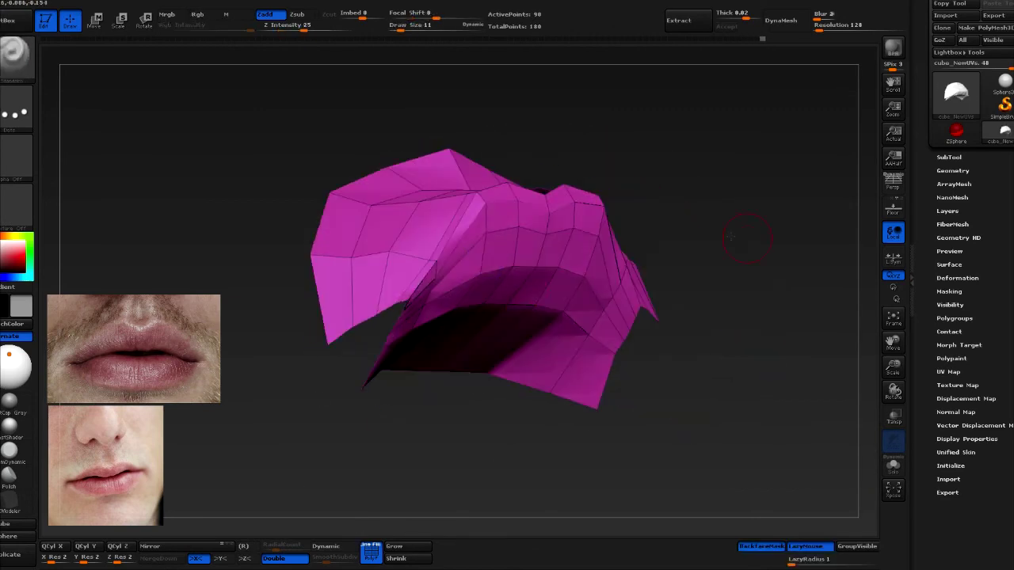
pyautogui.moveTo(712, 357)
pyautogui.mouseDown()
pyautogui.moveTo(681, 414)
pyautogui.moveTo(768, 304)
pyautogui.moveTo(507, 211)
pyautogui.moveTo(588, 306)
pyautogui.mouseUp()
# Smooth the lip's middle edge loop and lower rows, checking from side views
pyautogui.moveTo(554, 365)
pyautogui.keyDown('shift'); pyautogui.mouseDown()
pyautogui.moveTo(523, 420)
pyautogui.moveTo(606, 394)
pyautogui.mouseUp(); pyautogui.keyUp('shift')
pyautogui.keyDown('shift'); pyautogui.moveTo(463, 469); pyautogui.dragTo(627, 347); pyautogui.keyUp('shift')
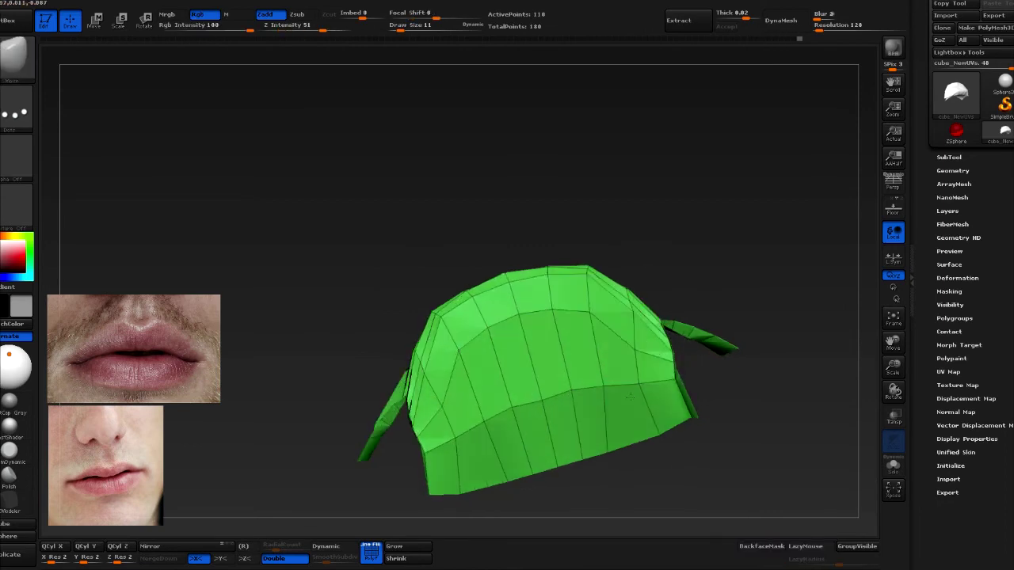
pyautogui.moveTo(686, 235); pyautogui.dragTo(581, 288)
pyautogui.moveTo(681, 238)
pyautogui.mouseDown()
pyautogui.moveTo(679, 219)
pyautogui.moveTo(535, 221)
pyautogui.mouseUp()
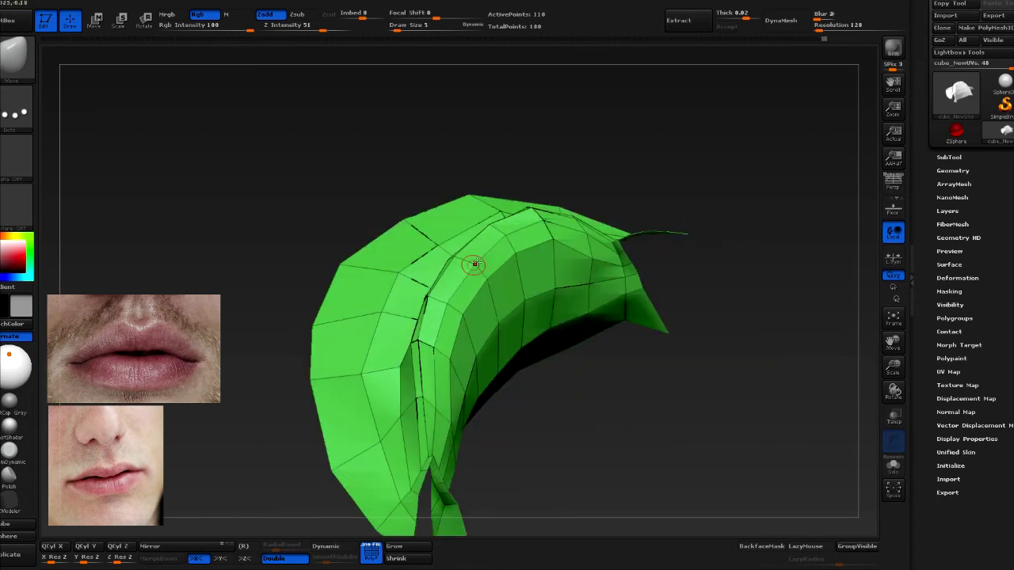
pyautogui.moveTo(441, 376); pyautogui.dragTo(494, 414)
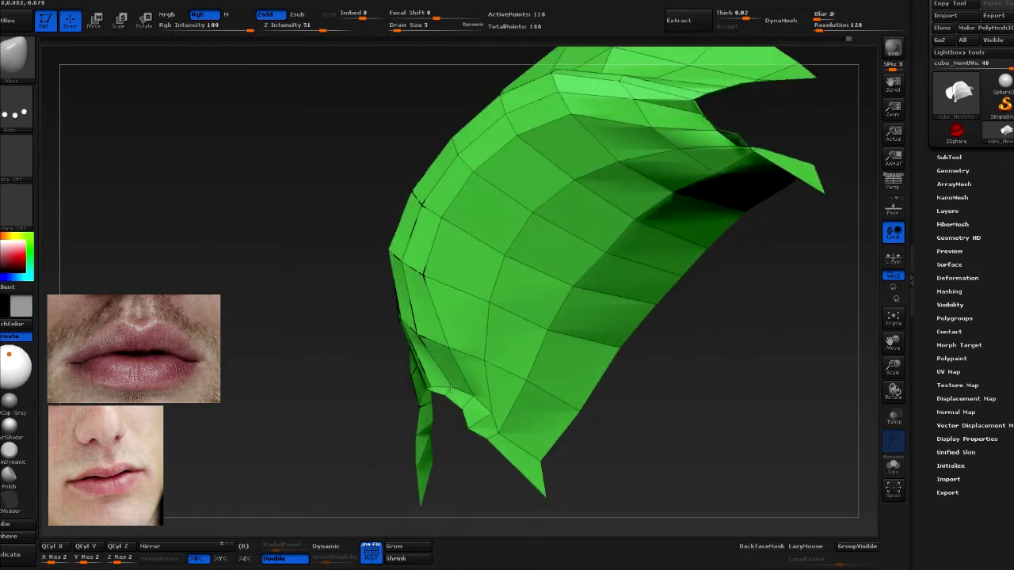
pyautogui.moveTo(475, 452)
pyautogui.mouseDown()
pyautogui.moveTo(583, 419)
pyautogui.moveTo(443, 400)
pyautogui.mouseUp()
# Unhide the full lips mesh and preview it smoothed before returning to low poly
pyautogui.keyDown('ctrl'); pyautogui.keyDown('shift'); pyautogui.click(412, 394); pyautogui.keyUp('shift'); pyautogui.keyUp('ctrl')
pyautogui.moveTo(601, 475)
pyautogui.mouseDown()
pyautogui.moveTo(507, 475)
pyautogui.moveTo(550, 466)
pyautogui.moveTo(427, 395)
pyautogui.mouseUp()
pyautogui.press('d')
pyautogui.moveTo(361, 443)
pyautogui.mouseDown()
pyautogui.moveTo(412, 410)
pyautogui.moveTo(365, 421)
pyautogui.mouseUp()
pyautogui.hotkey('shift', 'f')
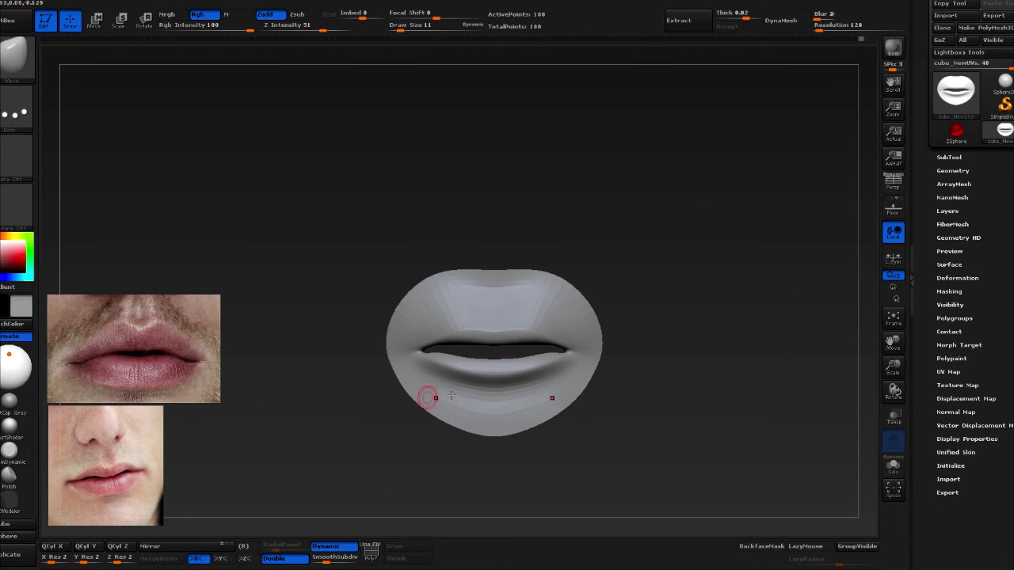
pyautogui.hotkey('shift', 'd')
pyautogui.moveTo(651, 259); pyautogui.dragTo(854, 430)
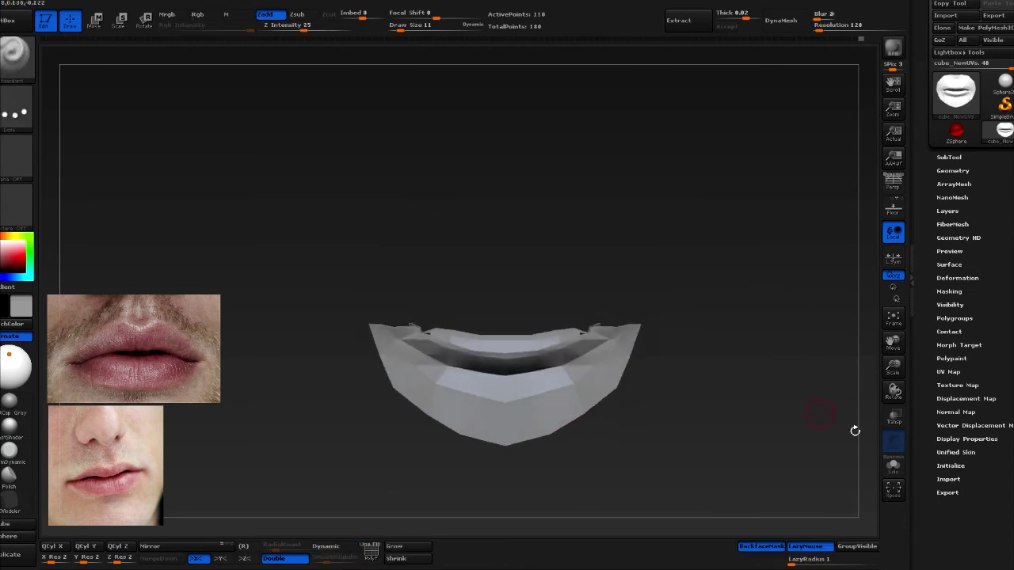
pyautogui.hotkey('shift', 'f')
# Isolate the lower lip, bring the upper lip back, then mask and invert the mask
pyautogui.keyDown('ctrl'); pyautogui.keyDown('shift'); pyautogui.moveTo(606, 473); pyautogui.dragTo(328, 476); pyautogui.keyUp('shift'); pyautogui.keyUp('ctrl')
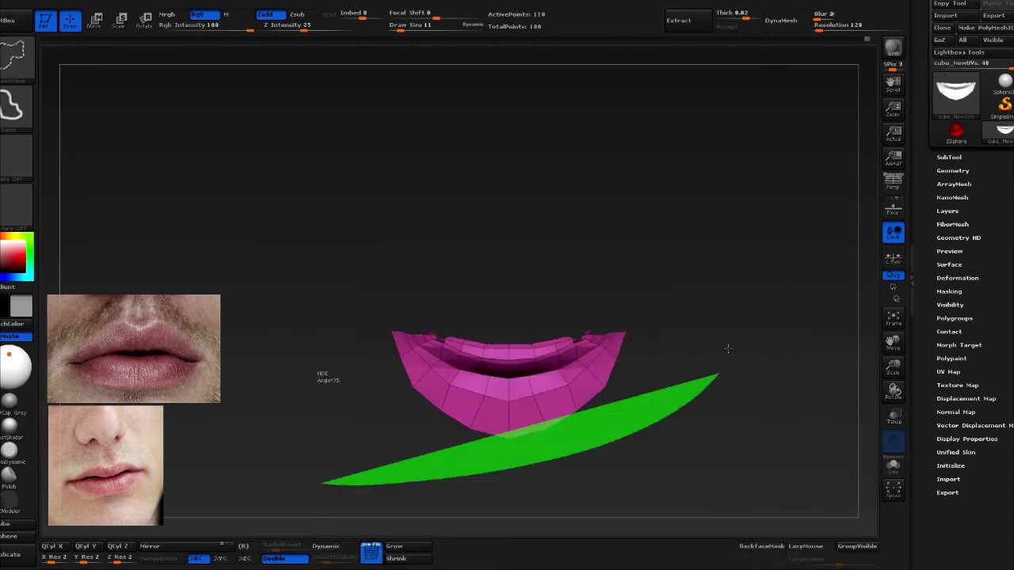
pyautogui.keyDown('ctrl'); pyautogui.keyDown('shift'); pyautogui.click(676, 425); pyautogui.keyUp('shift'); pyautogui.keyUp('ctrl')
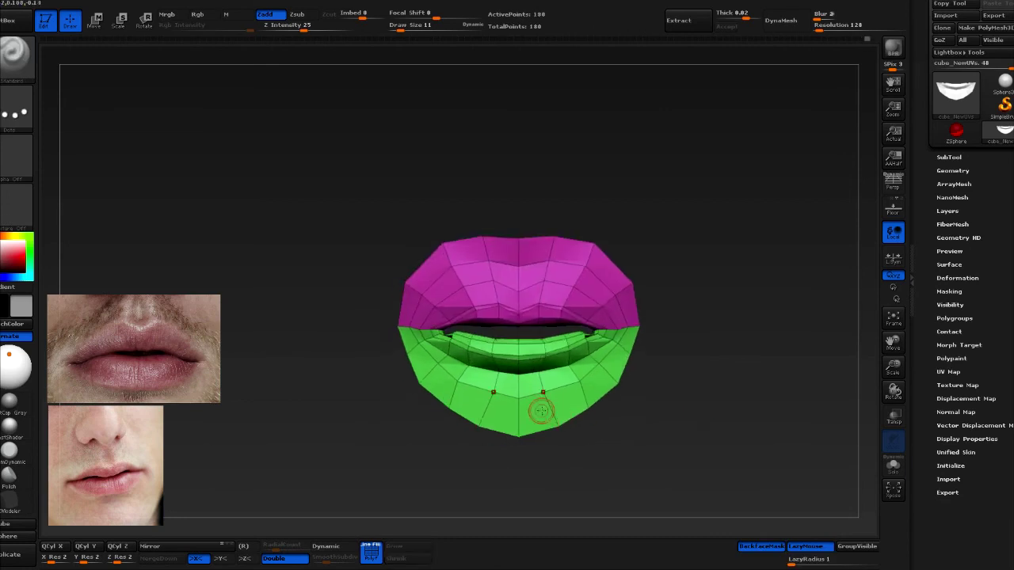
pyautogui.keyDown('ctrl'); pyautogui.moveTo(623, 415); pyautogui.dragTo(660, 464); pyautogui.keyUp('ctrl')
pyautogui.keyDown('ctrl'); pyautogui.click(660, 464); pyautogui.keyUp('ctrl')
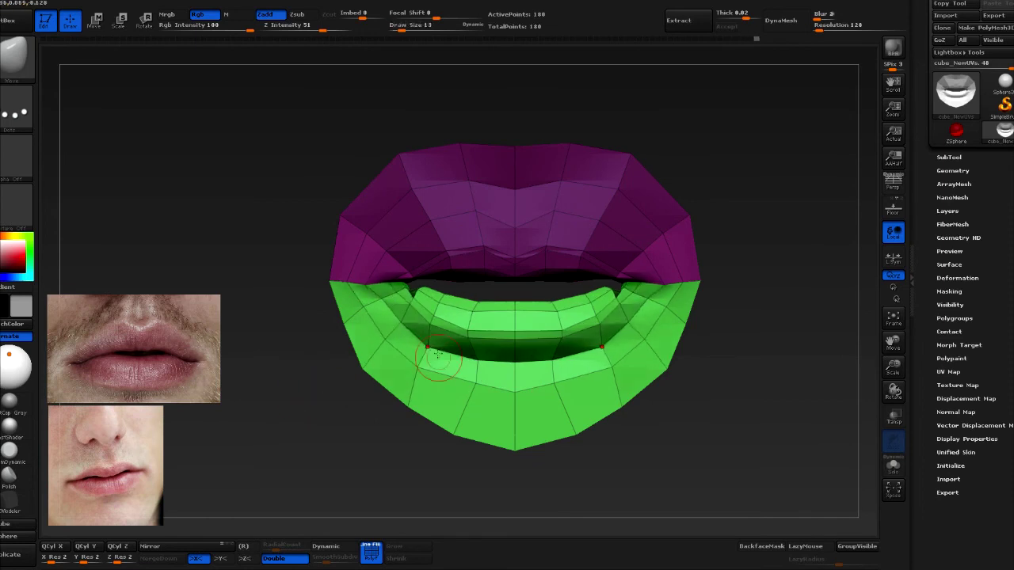
# Enlarge the brush and preview the smoothed lips from front and three-quarter views
pyautogui.moveTo(513, 340)
pyautogui.mouseDown(button='right')
pyautogui.moveTo(329, 441)
pyautogui.moveTo(300, 437)
pyautogui.mouseUp(button='right')
pyautogui.press('s')
pyautogui.moveTo(465, 320)
pyautogui.mouseDown(button='right')
pyautogui.moveTo(521, 330)
pyautogui.moveTo(508, 323)
pyautogui.moveTo(523, 297)
pyautogui.mouseUp(button='right')
pyautogui.press('d')
pyautogui.keyDown('shift'); pyautogui.moveTo(690, 277); pyautogui.dragTo(549, 293, button='right'); pyautogui.keyUp('shift')
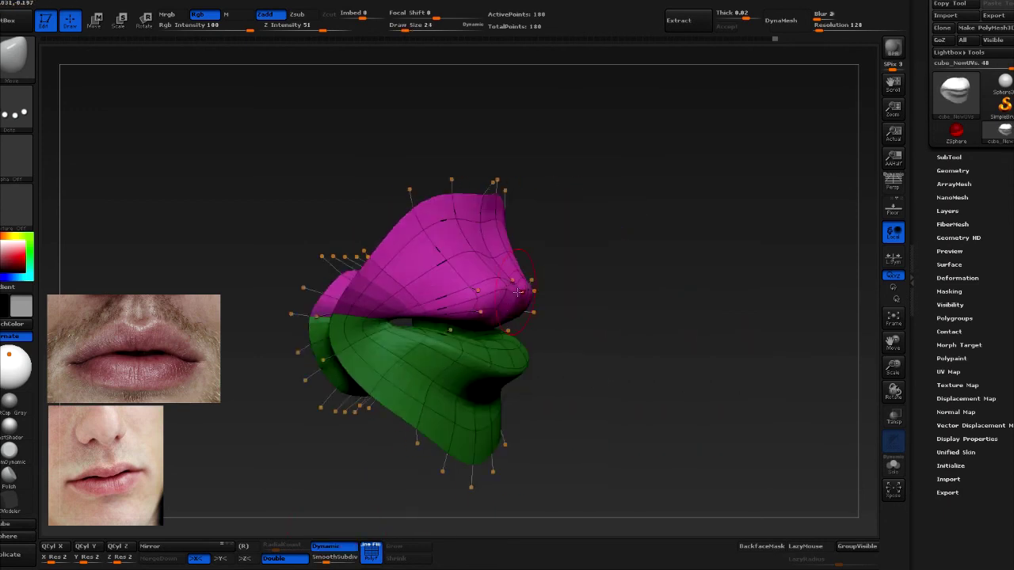
pyautogui.moveTo(480, 322); pyautogui.dragTo(607, 250, button='right')
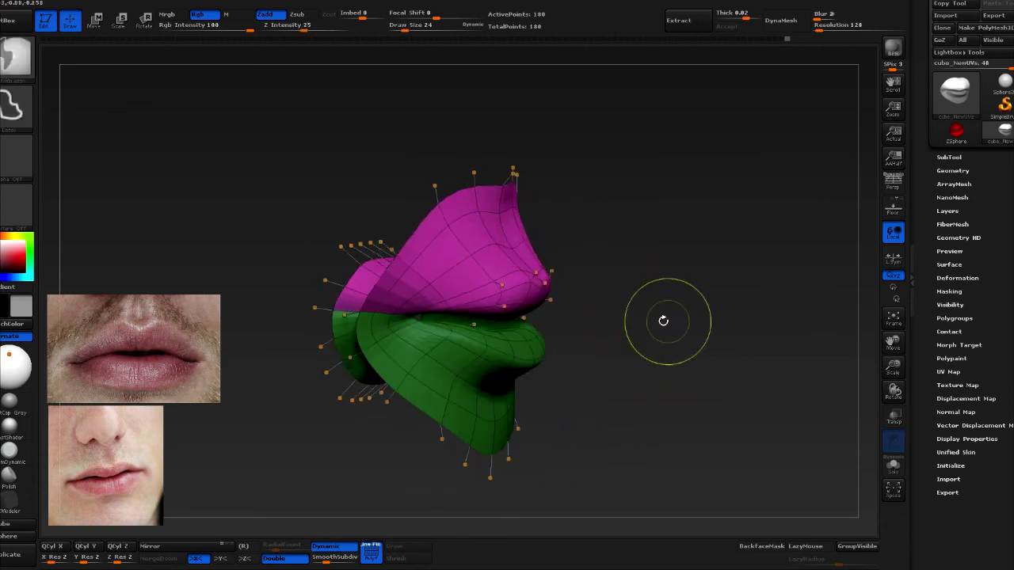
pyautogui.keyDown('shift'); pyautogui.moveTo(546, 245); pyautogui.dragTo(428, 314, button='right'); pyautogui.keyUp('shift')
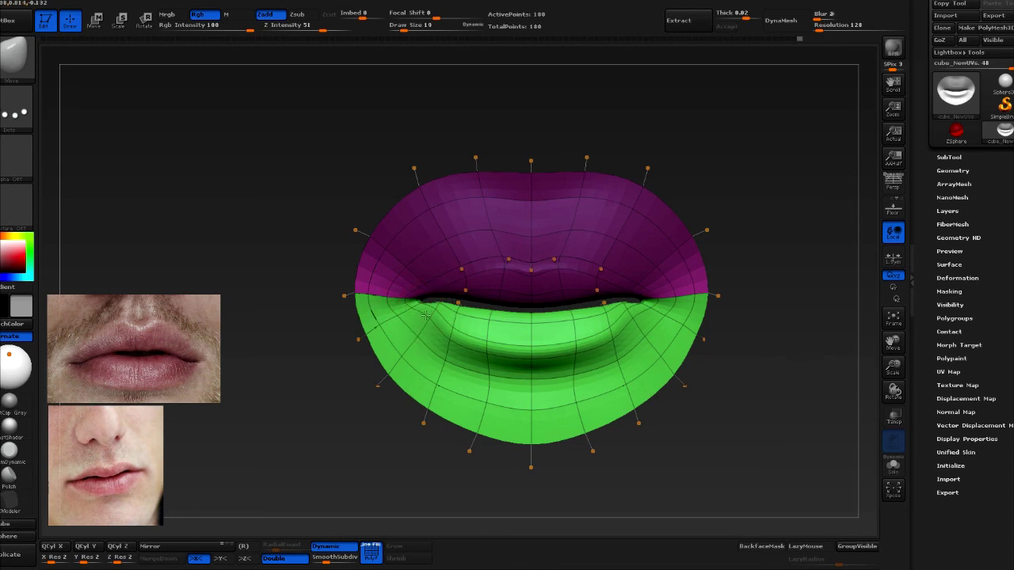
pyautogui.keyDown('shift'); pyautogui.moveTo(412, 315); pyautogui.dragTo(440, 328, button='right'); pyautogui.keyUp('shift')
# Mask the upper lip, then invert the mask so the lower lip is protected
pyautogui.moveTo(565, 395)
pyautogui.mouseDown(button='right')
pyautogui.moveTo(330, 448)
pyautogui.moveTo(339, 475)
pyautogui.moveTo(470, 446)
pyautogui.moveTo(317, 203)
pyautogui.mouseUp(button='right')
pyautogui.keyDown('ctrl'); pyautogui.moveTo(316, 203); pyautogui.dragTo(269, 262); pyautogui.keyUp('ctrl')
pyautogui.keyDown('shift'); pyautogui.moveTo(269, 261); pyautogui.dragTo(403, 468, button='right'); pyautogui.keyUp('shift')
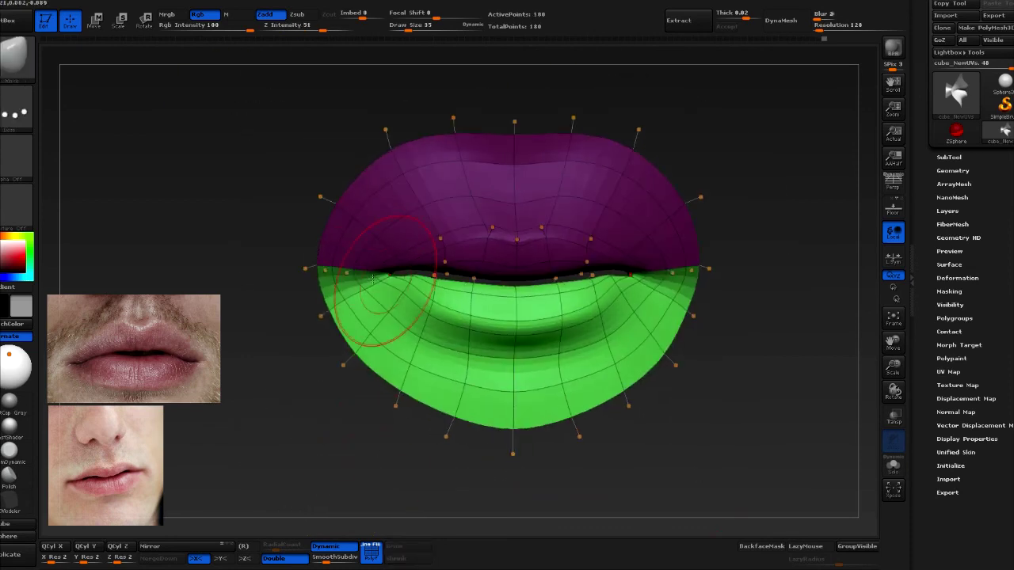
pyautogui.moveTo(454, 297); pyautogui.dragTo(522, 309, button='right')
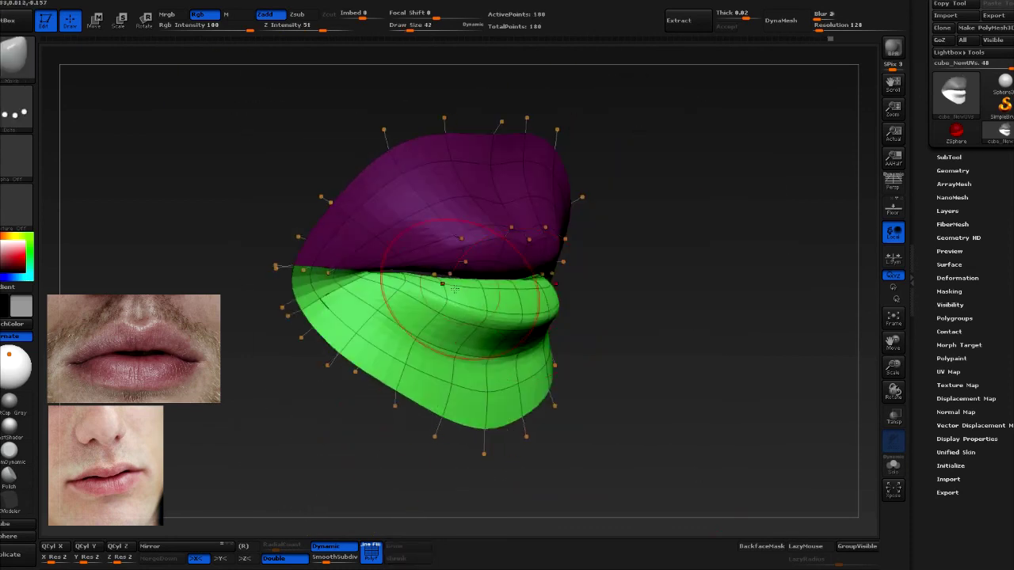
pyautogui.keyDown('shift'); pyautogui.moveTo(407, 275); pyautogui.dragTo(589, 282, button='right'); pyautogui.keyUp('shift')
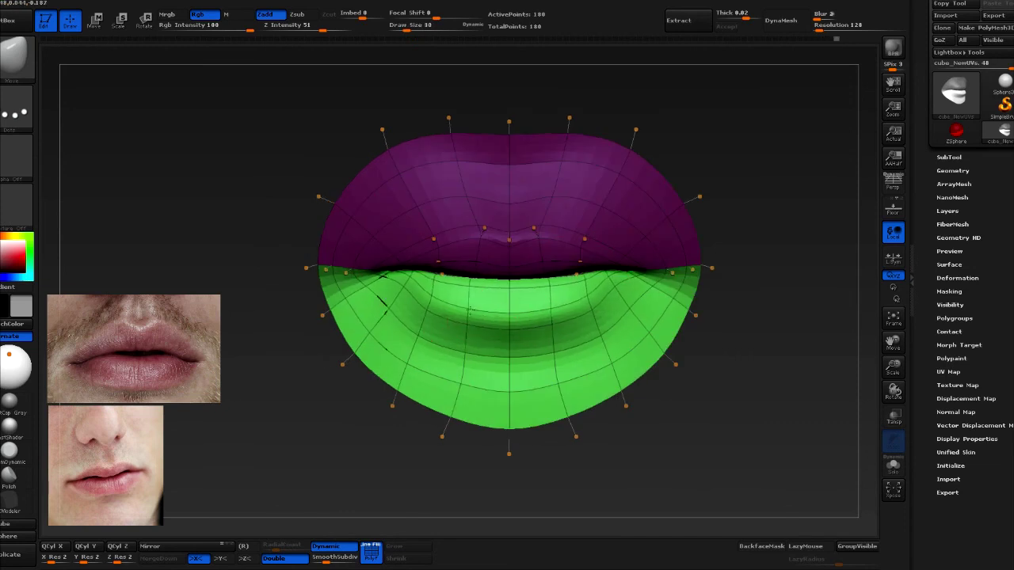
pyautogui.keyDown('shift'); pyautogui.moveTo(379, 317); pyautogui.dragTo(747, 405, button='right'); pyautogui.keyUp('shift')
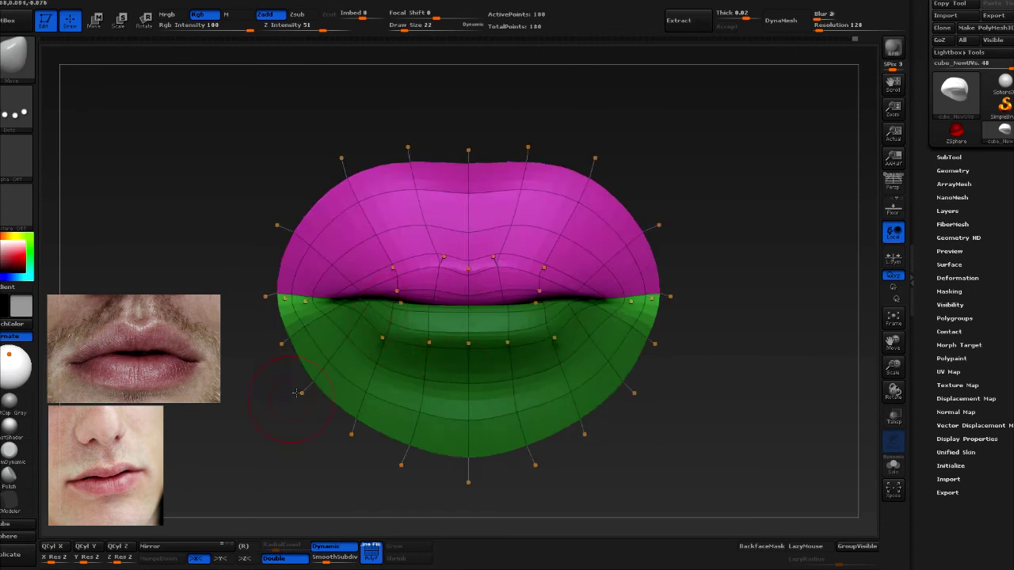
pyautogui.moveTo(747, 405); pyautogui.dragTo(740, 345, button='right')
pyautogui.hotkey('shift', 'f')
# Smooth the upper-left surface of the lips and adjust the brush size
pyautogui.moveTo(432, 273)
pyautogui.mouseDown(button='right')
pyautogui.moveTo(729, 320)
pyautogui.moveTo(516, 259)
pyautogui.mouseUp(button='right')
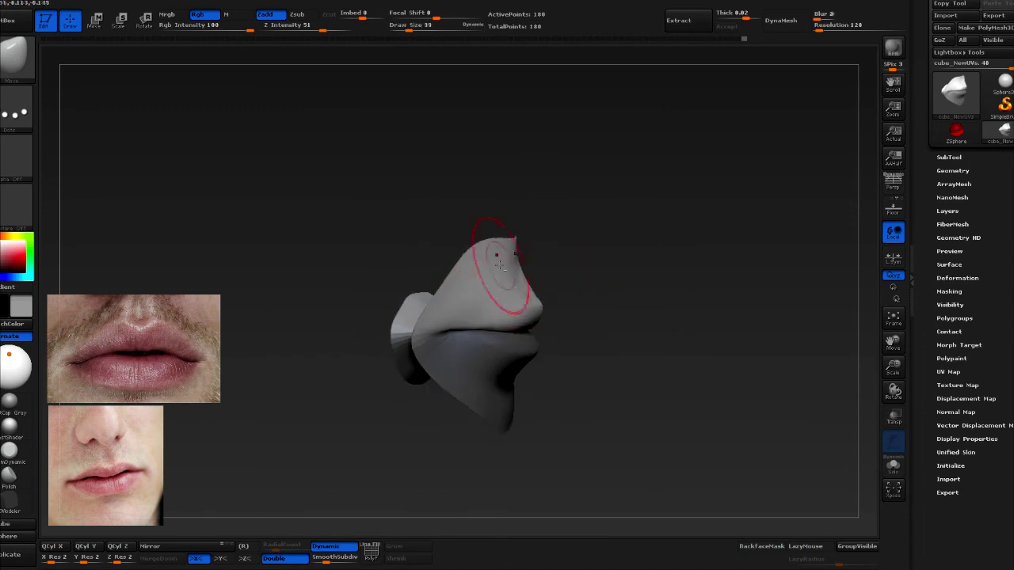
pyautogui.moveTo(588, 241); pyautogui.dragTo(635, 294, button='right')
pyautogui.moveTo(563, 253)
pyautogui.mouseDown(button='right')
pyautogui.moveTo(690, 288)
pyautogui.moveTo(494, 293)
pyautogui.moveTo(346, 412)
pyautogui.moveTo(491, 324)
pyautogui.moveTo(457, 305)
pyautogui.moveTo(494, 248)
pyautogui.moveTo(520, 293)
pyautogui.moveTo(510, 284)
pyautogui.mouseUp(button='right')
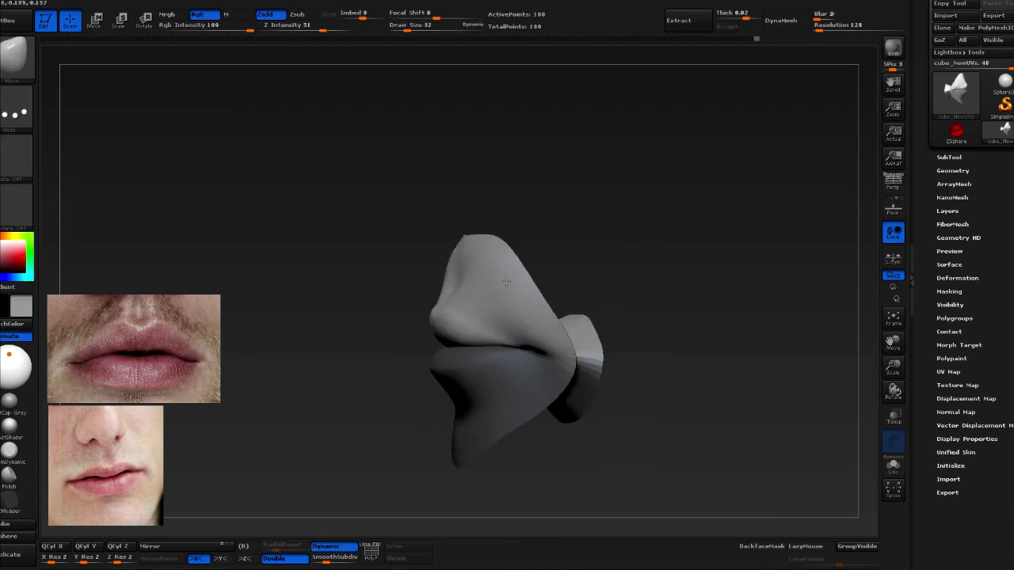
pyautogui.keyDown('shift'); pyautogui.moveTo(372, 309); pyautogui.dragTo(353, 292); pyautogui.keyUp('shift')
pyautogui.moveTo(586, 332); pyautogui.dragTo(565, 232)
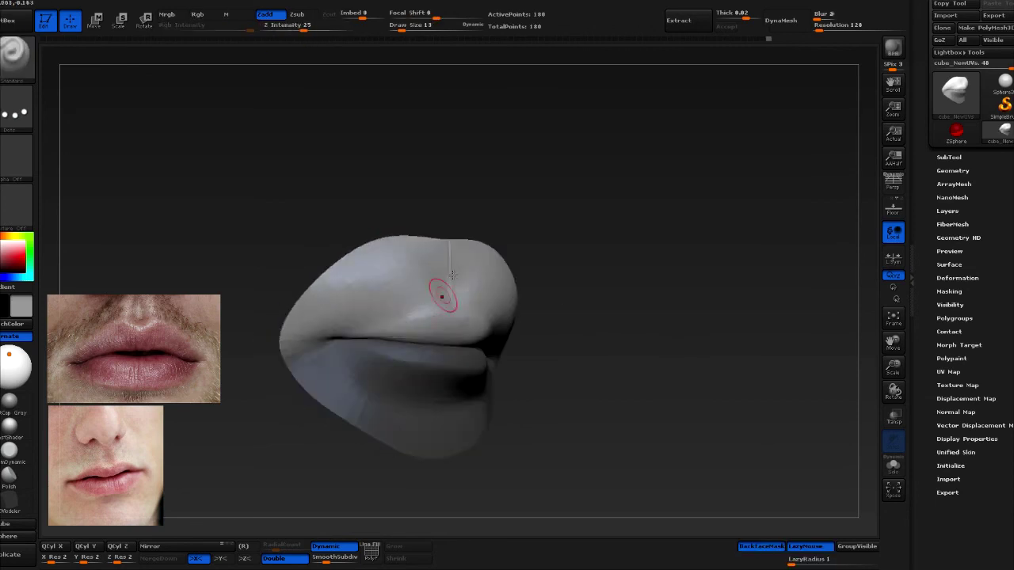
pyautogui.press('s')
pyautogui.moveTo(436, 309)
pyautogui.mouseDown()
pyautogui.moveTo(480, 312)
pyautogui.moveTo(685, 252)
pyautogui.mouseUp()
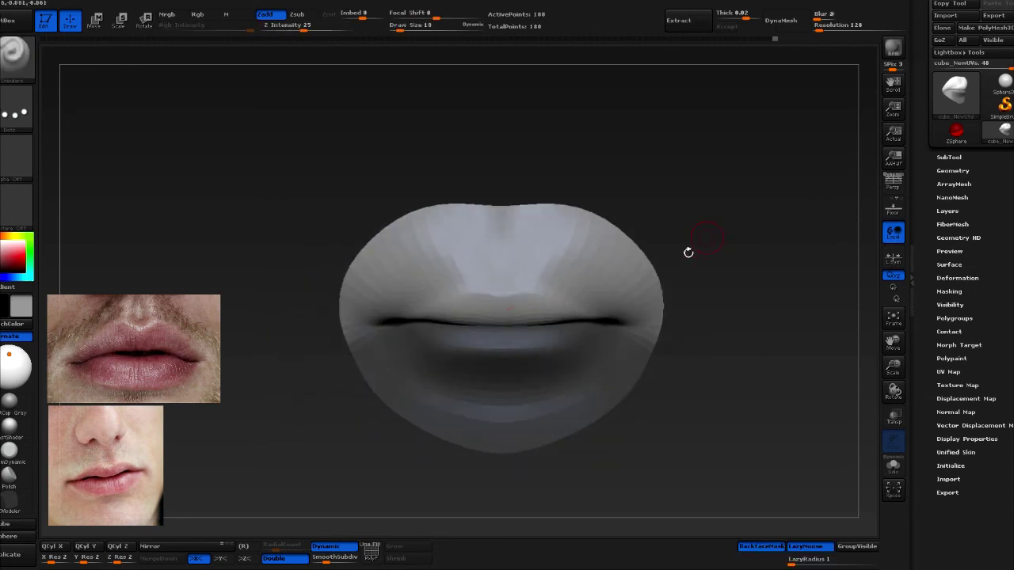
# Switch to the Move brush (B, M, V) with wireframe and group colours shown
pyautogui.press('b')
pyautogui.press('m')
pyautogui.press('v')
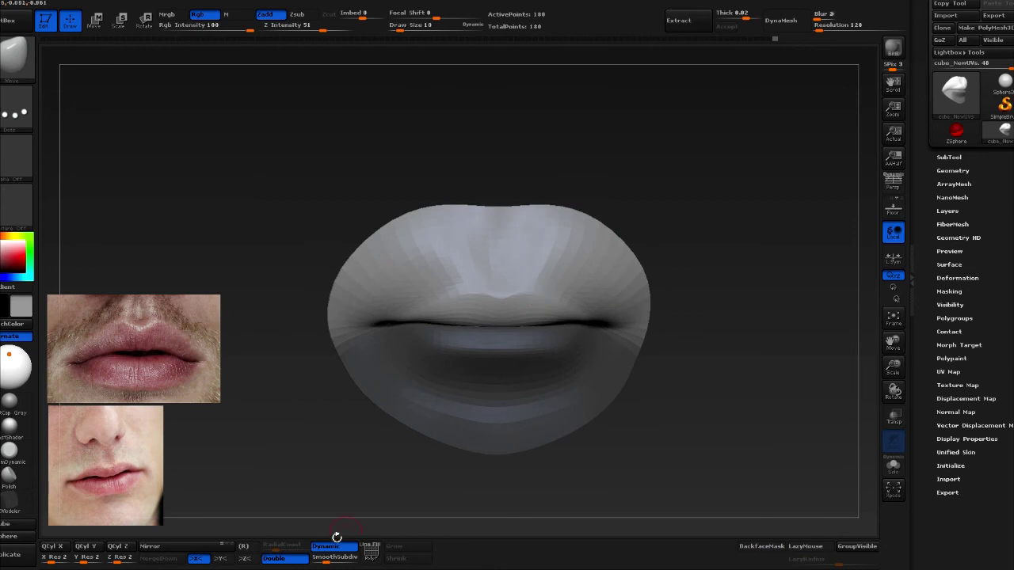
pyautogui.hotkey('shift', 'f')
pyautogui.moveTo(502, 298); pyautogui.dragTo(501, 298)
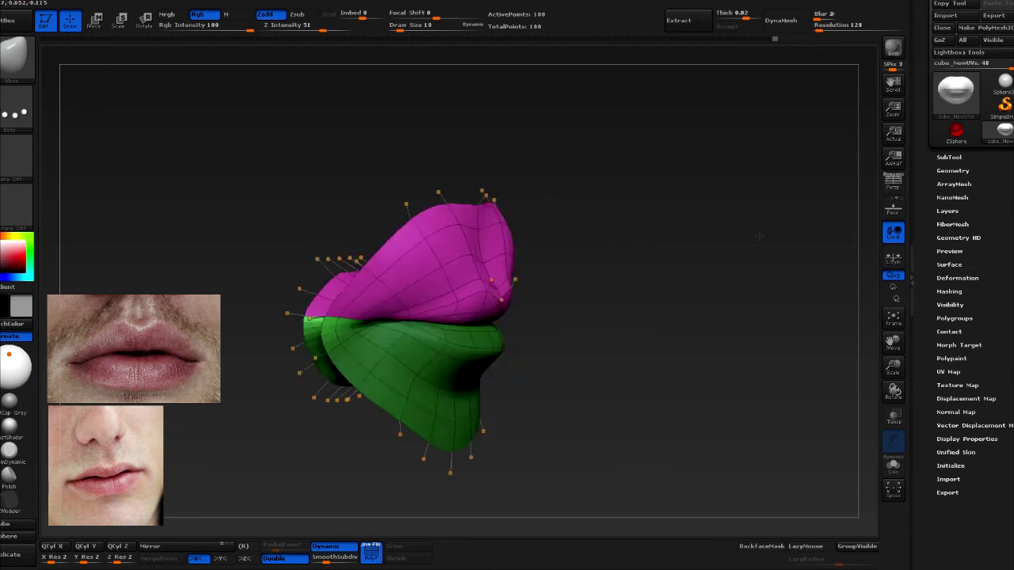